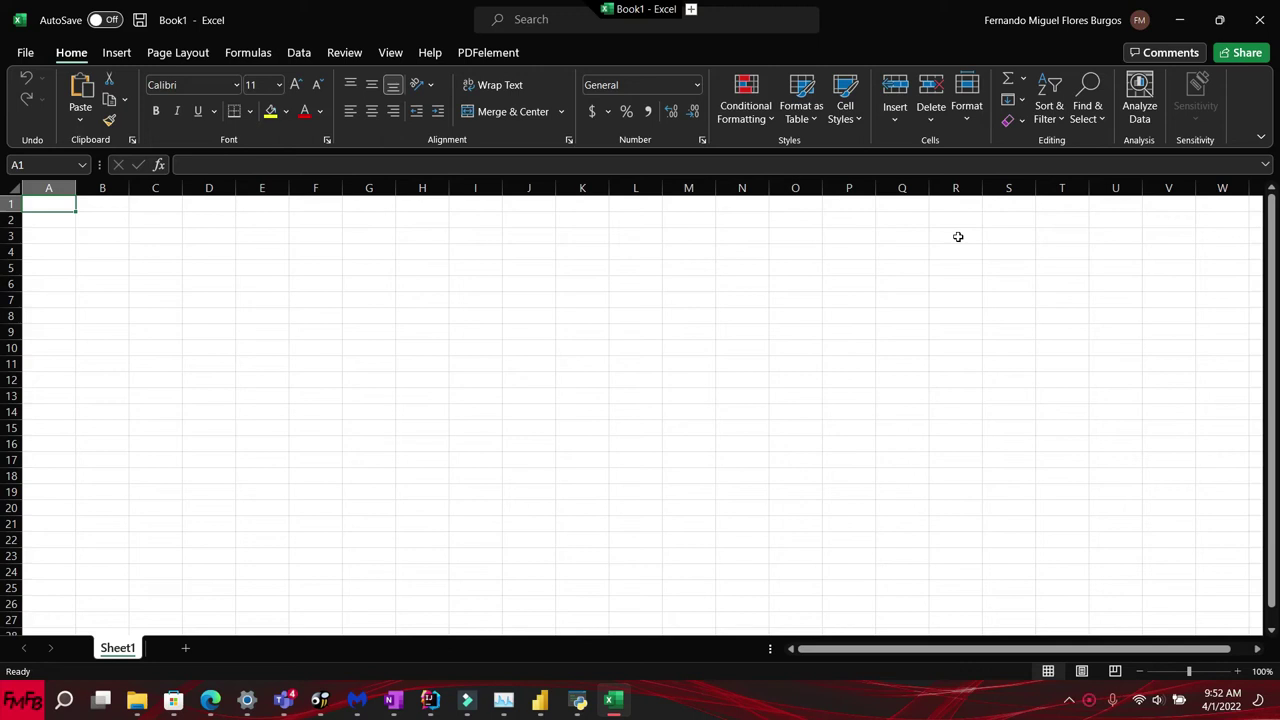
On Sheet1, enter headers Name and Data and two sample names in A2:A3.
type("Name")
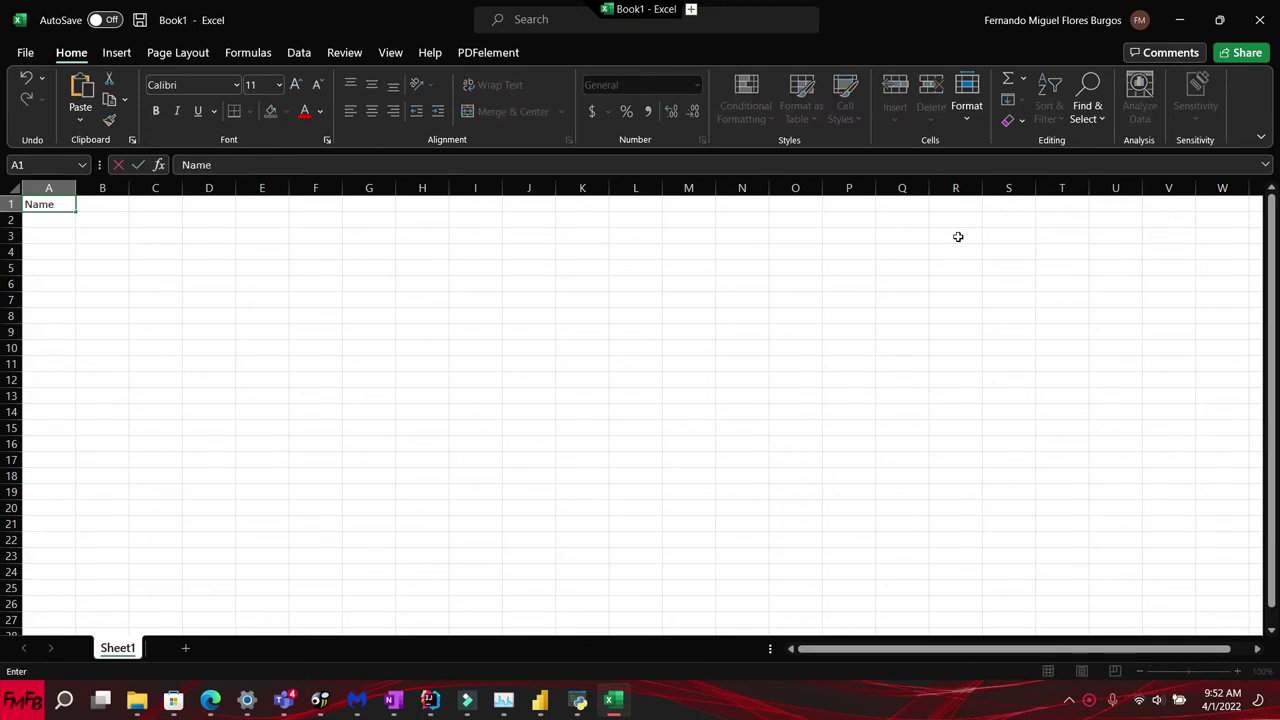
key("Right")
type("Data")
key("Return")
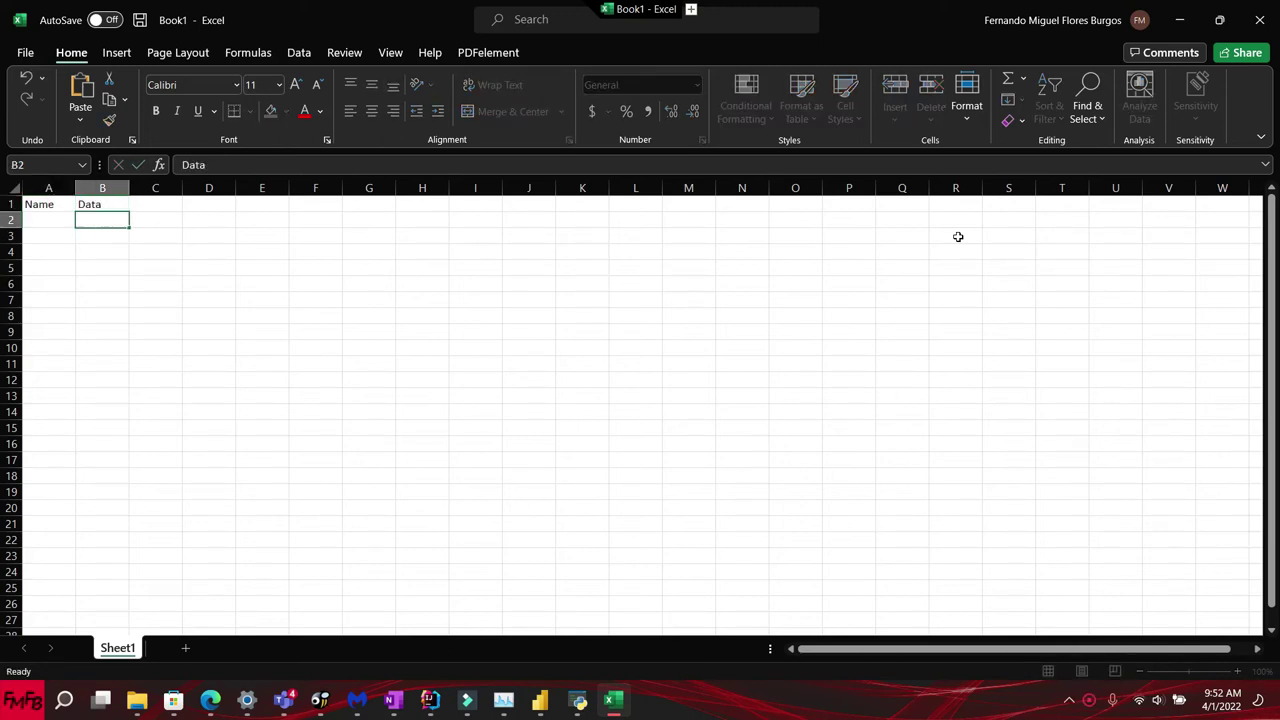
key("Left")
type("Pedro")
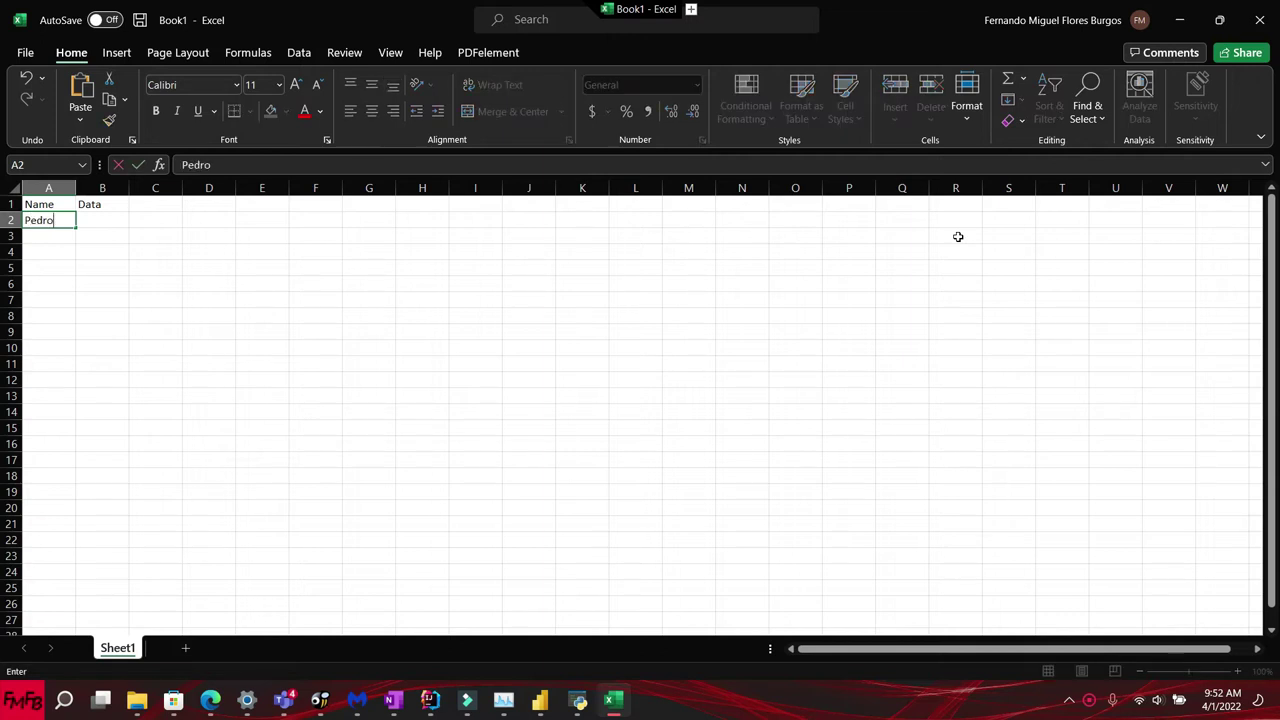
key("Return")
type("Pablo")
key("Right")
Enter the values 1 and 2 in B2:B3.
key("Up")
type("1")
key("Return")
type("2")
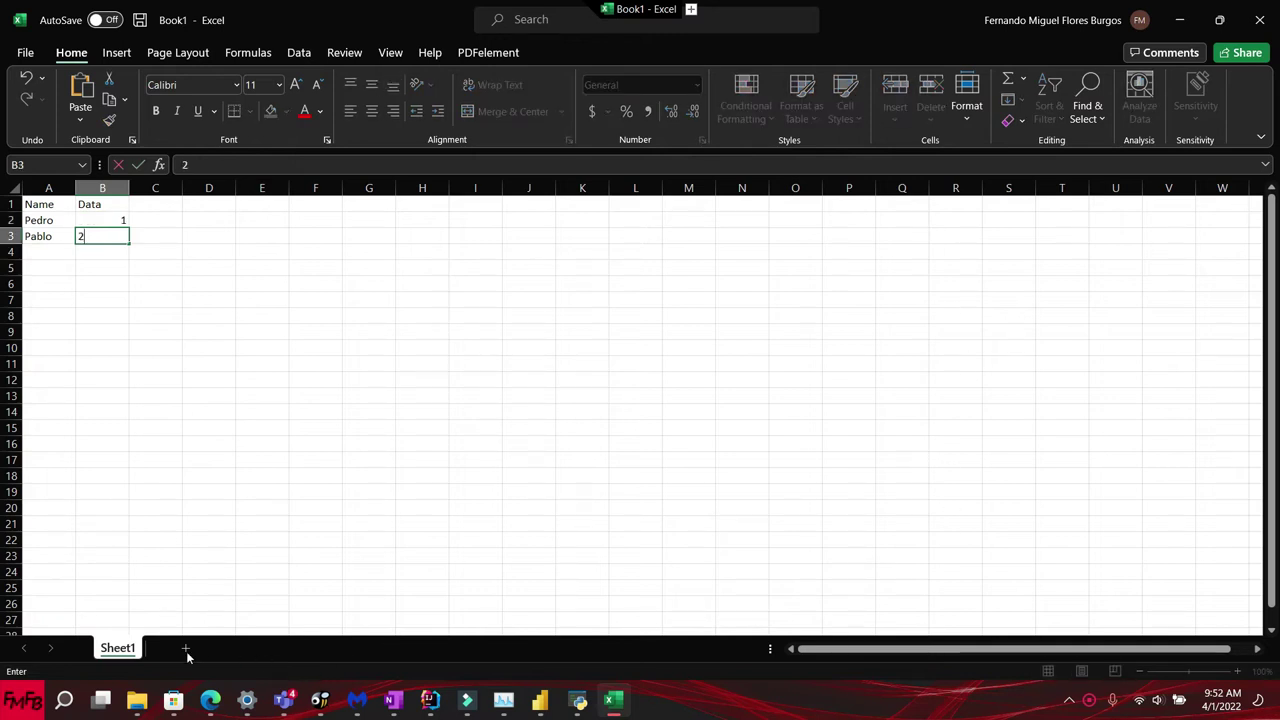
Rename the Sheet1 tab to Data1.
left_click(135, 650)
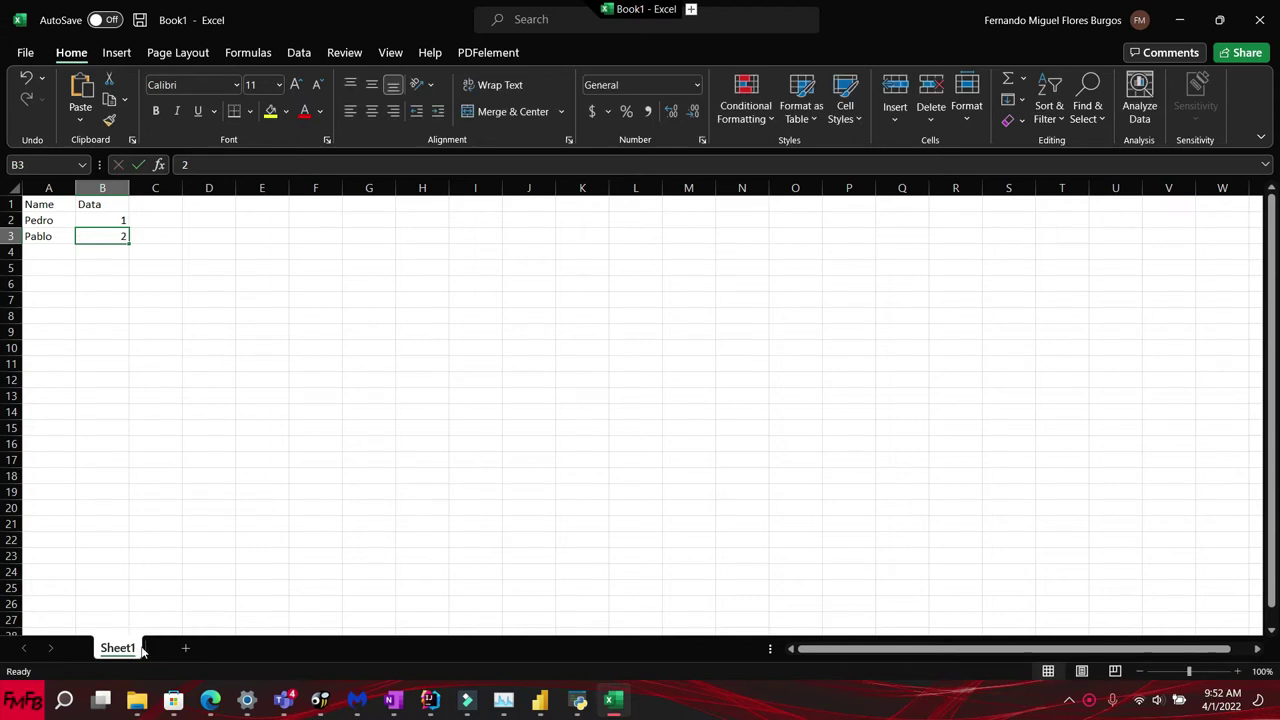
double_click(127, 648)
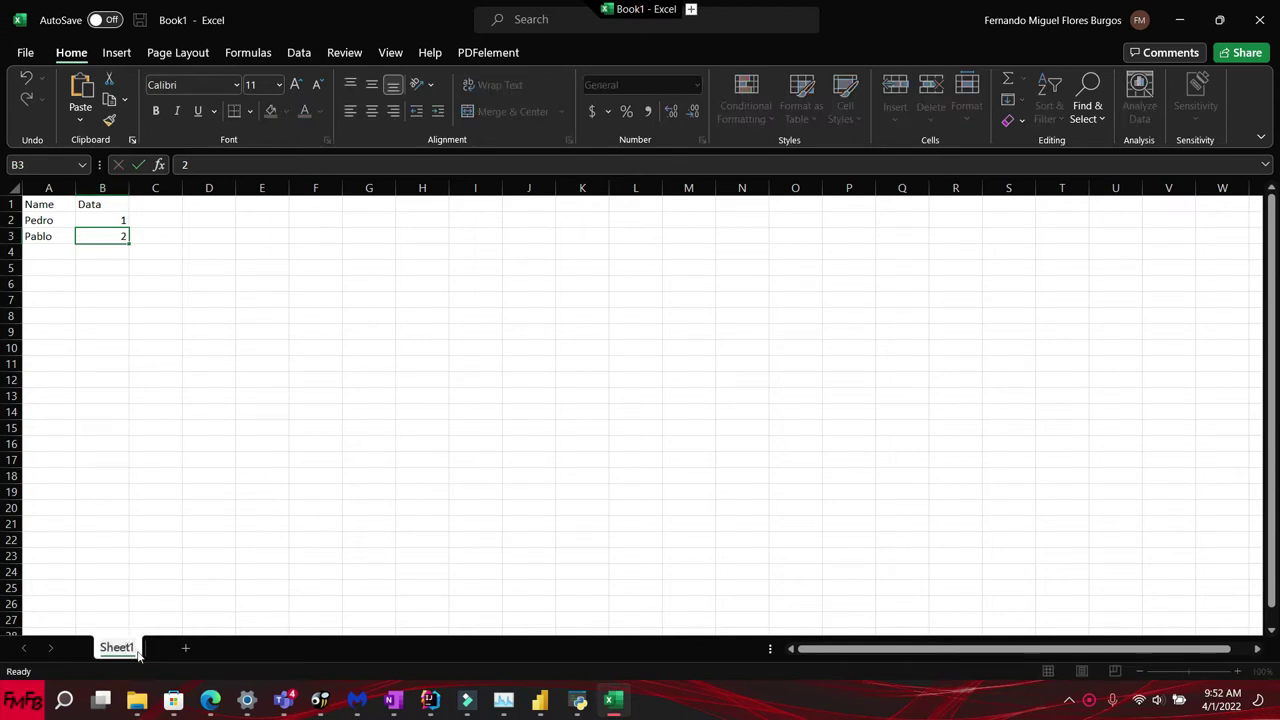
key("Return")
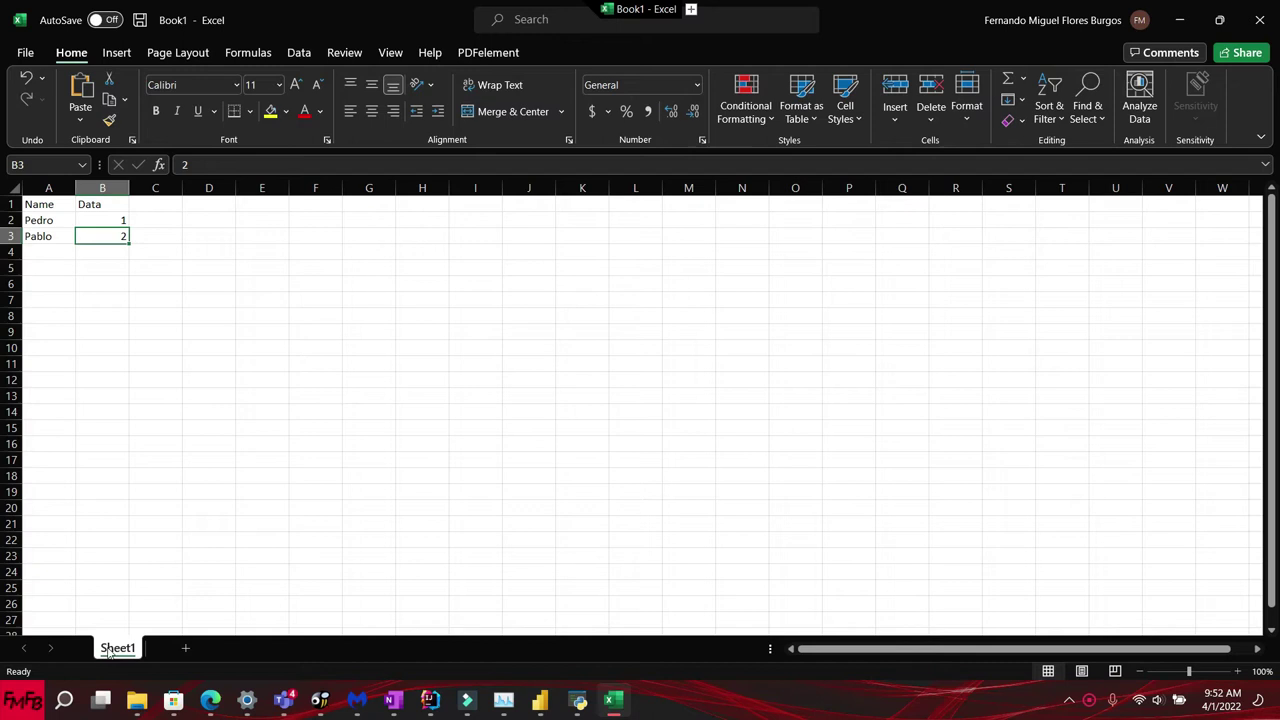
double_click(110, 650)
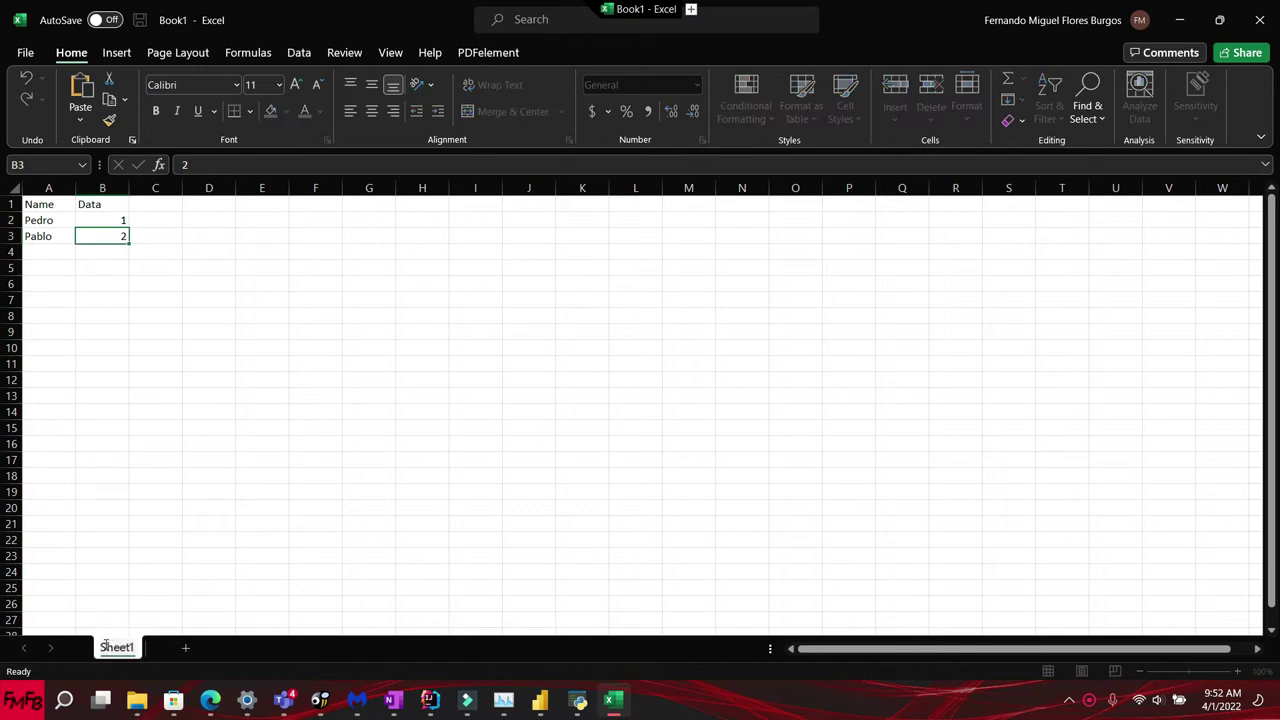
type("Data1")
key("Return")
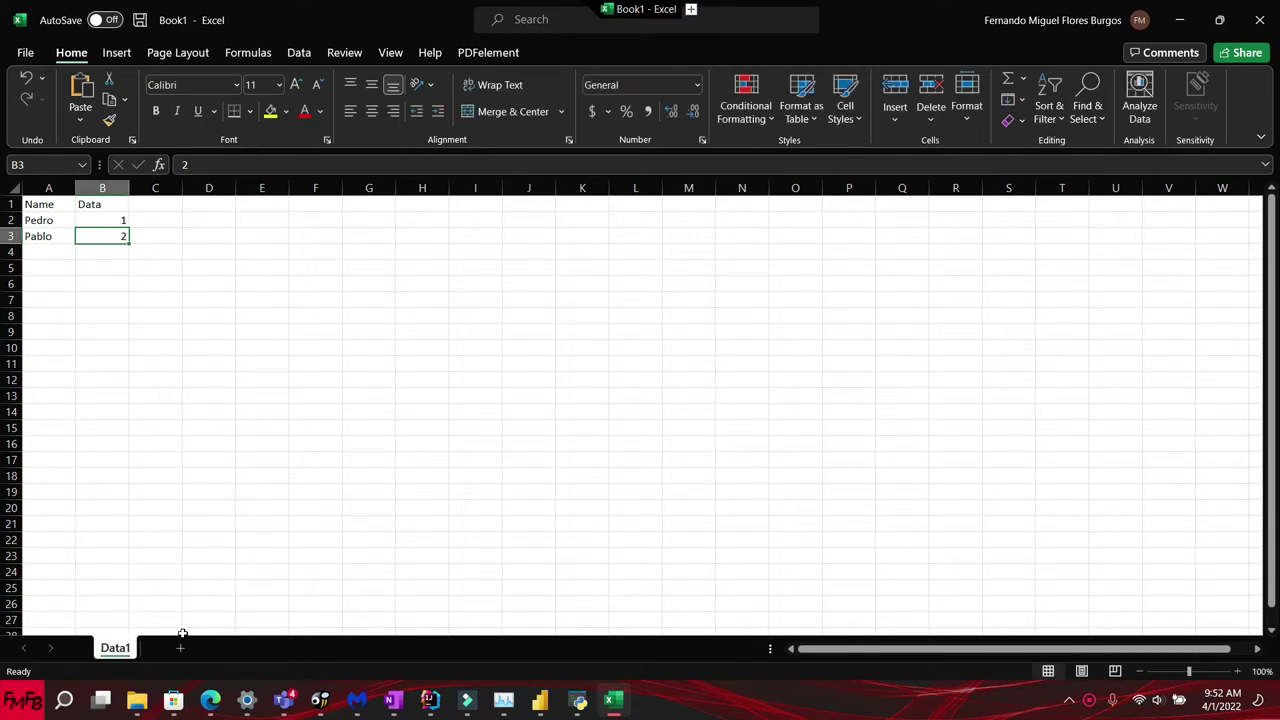
Add a new sheet after Data1 and name it Data2.
left_click(180, 648)
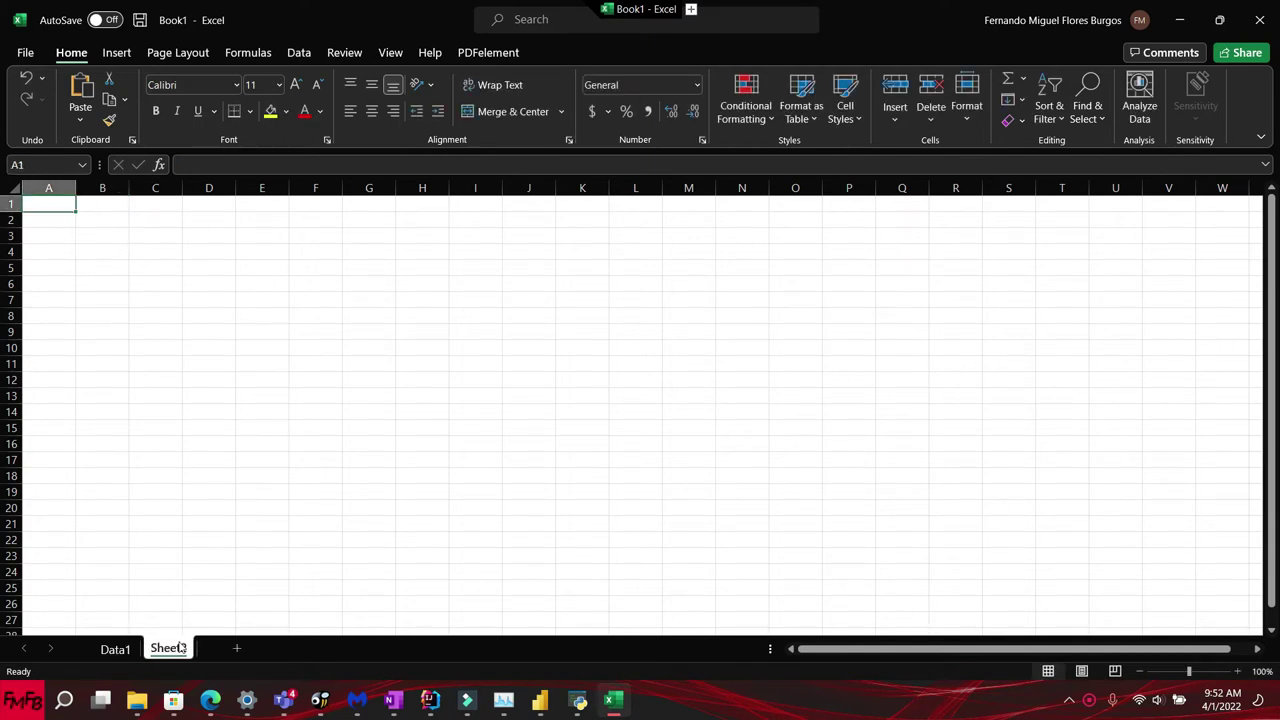
double_click(170, 648)
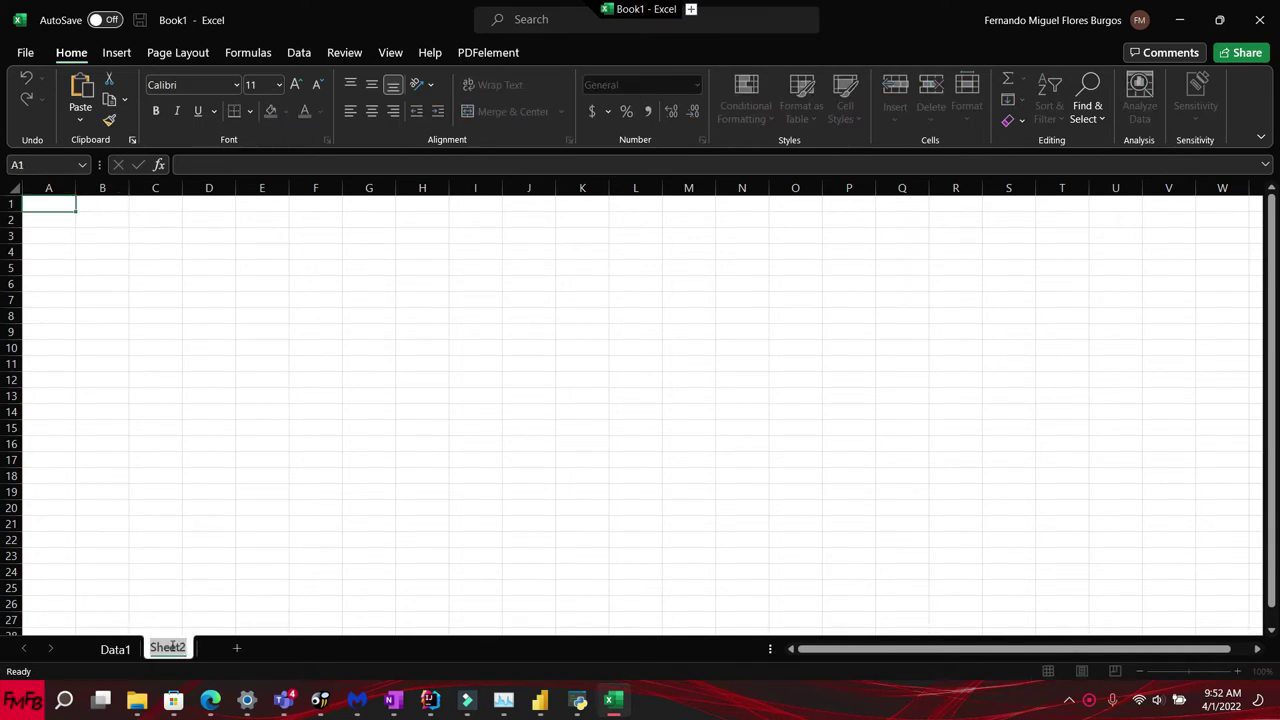
type("Data2")
key("Return")
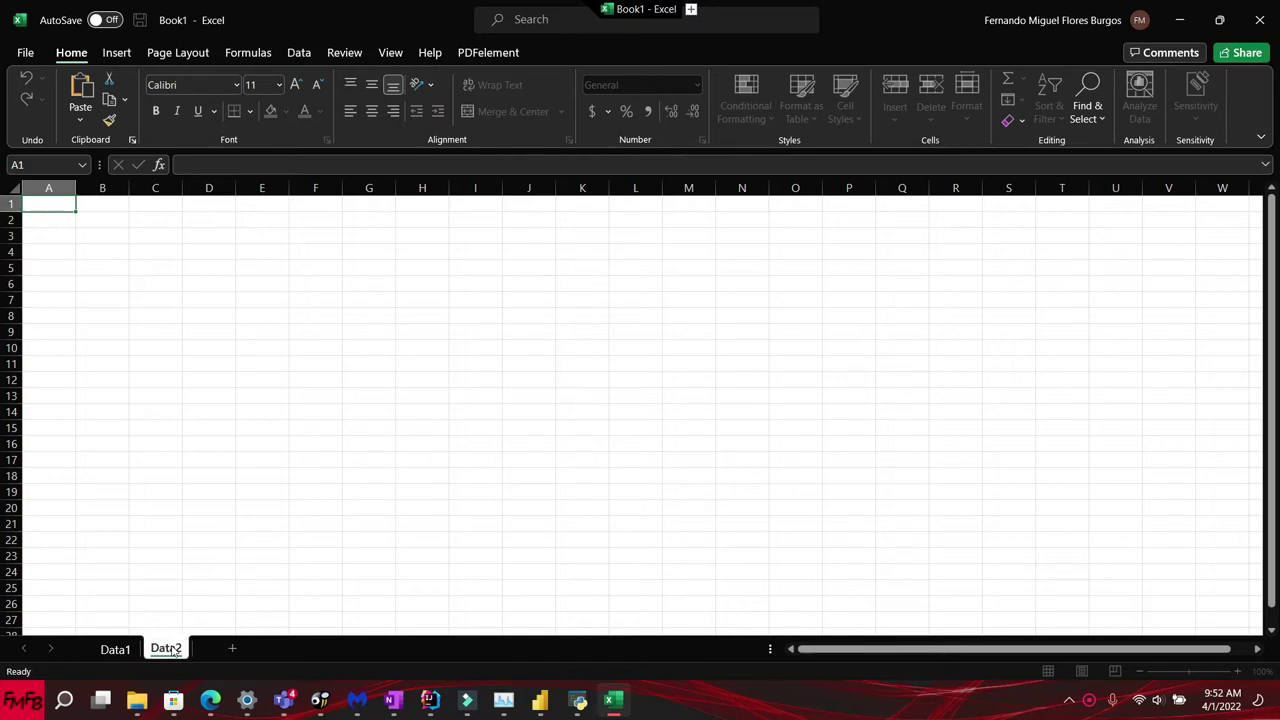
On Data2, enter headers Name and Data and two more sample names in A2:A3.
type("Nam")
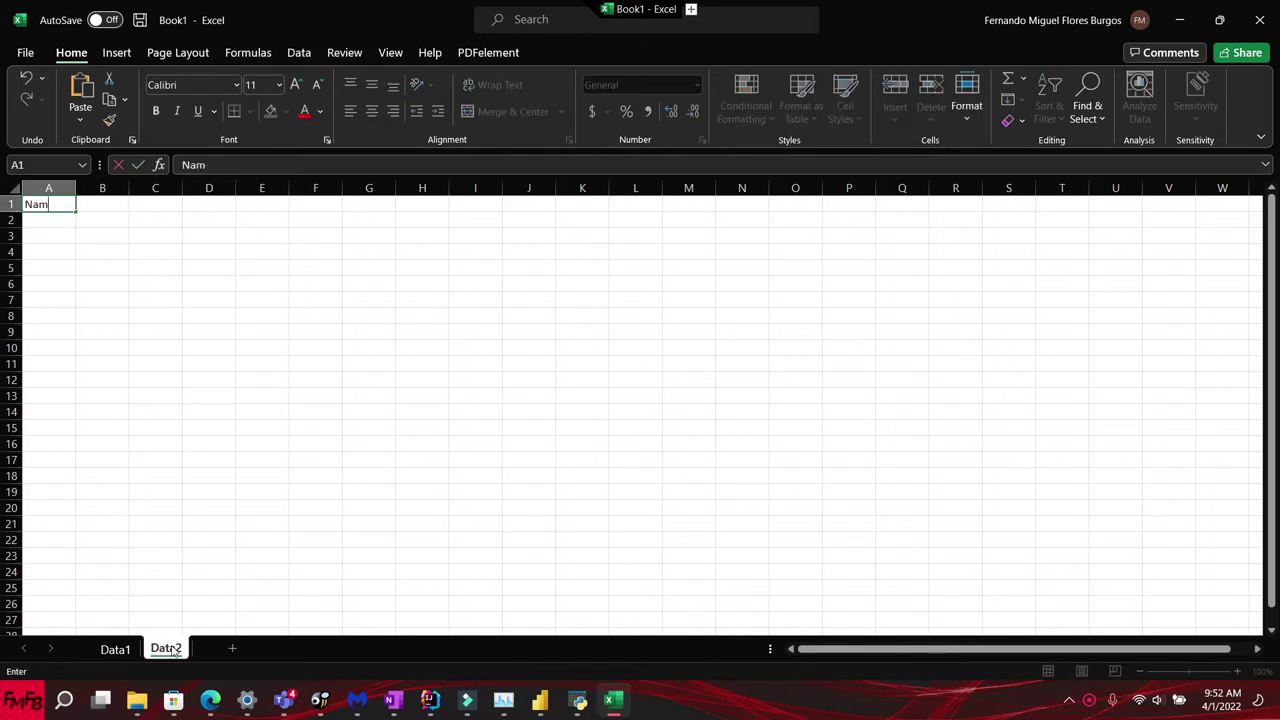
key("Tab")
type("Data")
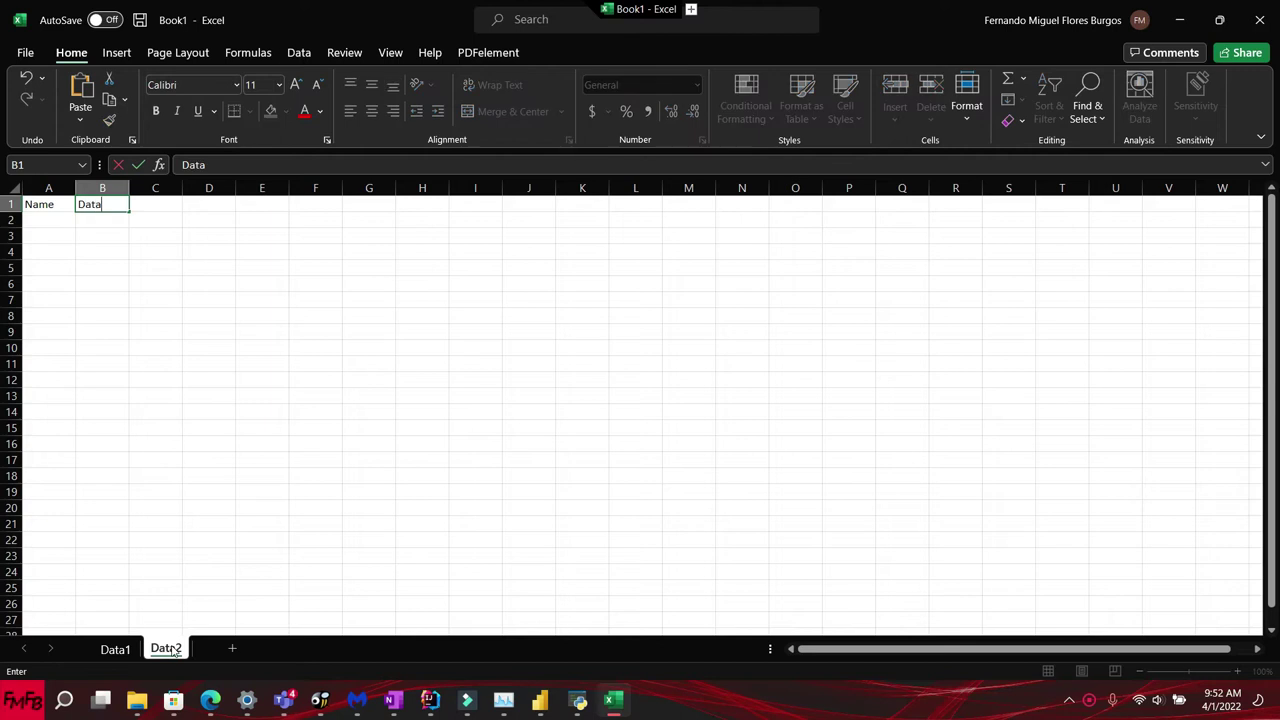
key("Return")
key("Left")
type("Migue")
key("Return")
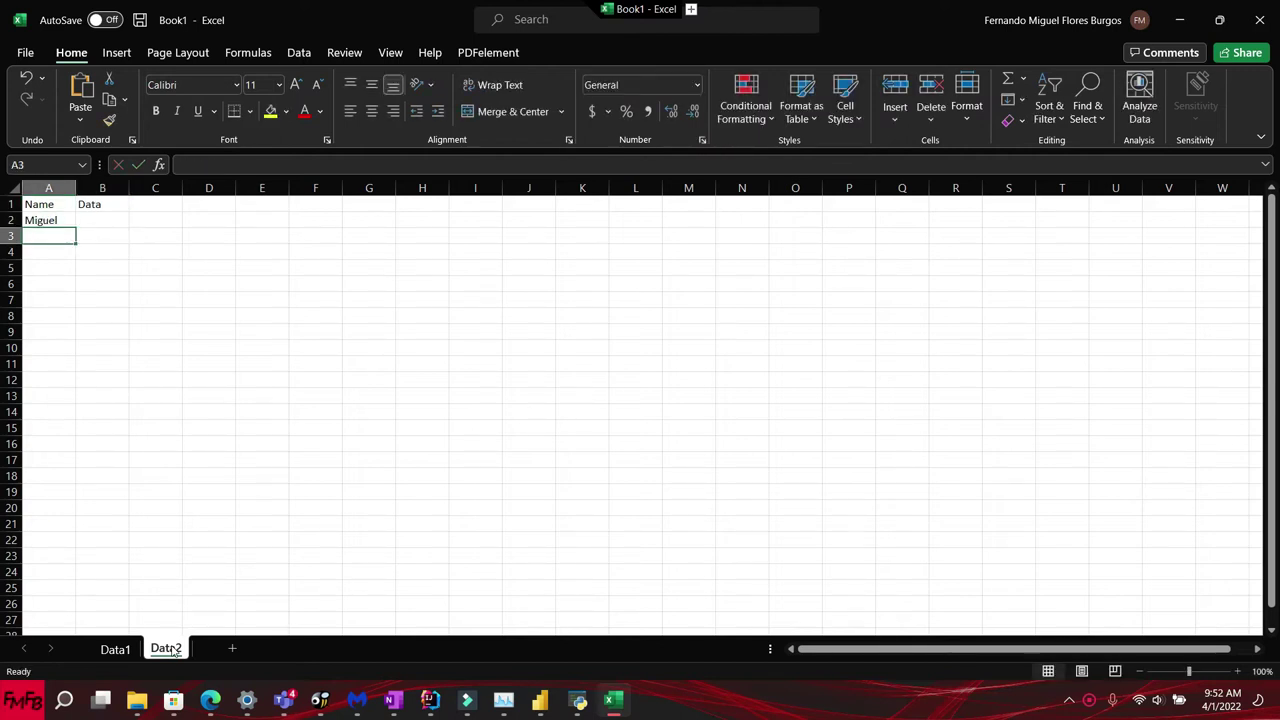
type("Fernando")
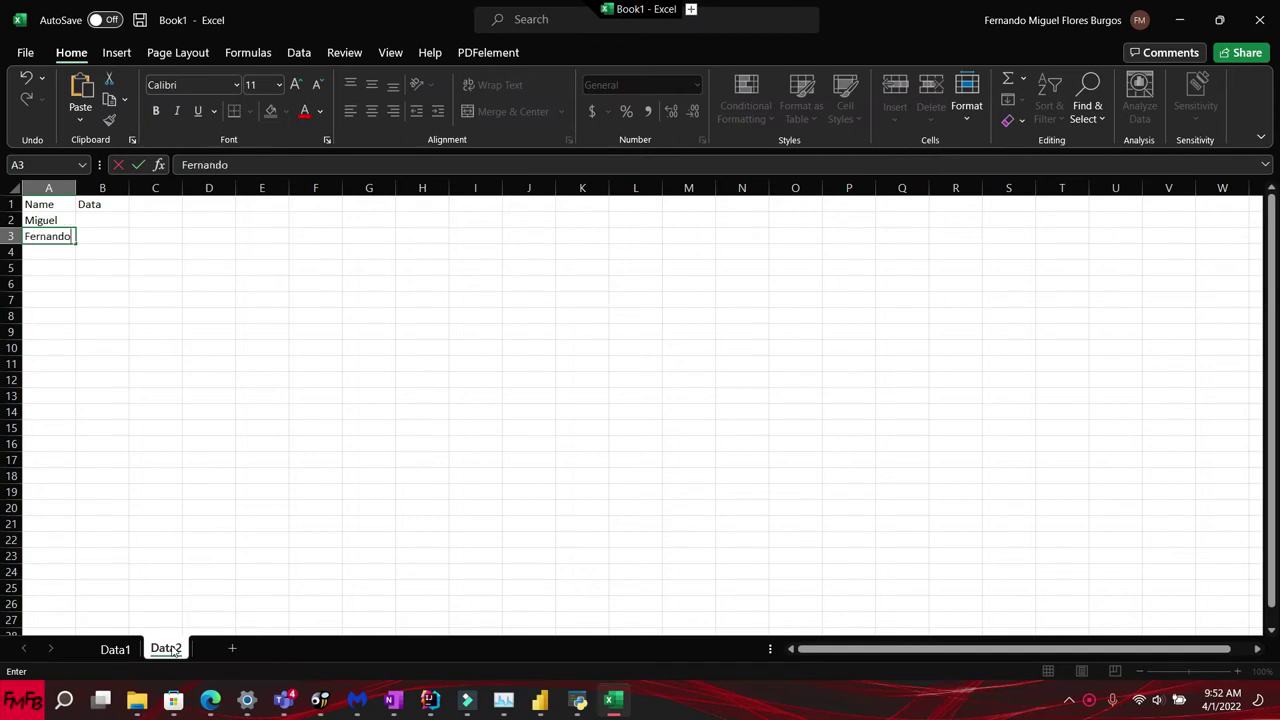
key("Up")
Enter the values 6 and 7 in B2:B3.
key("Right")
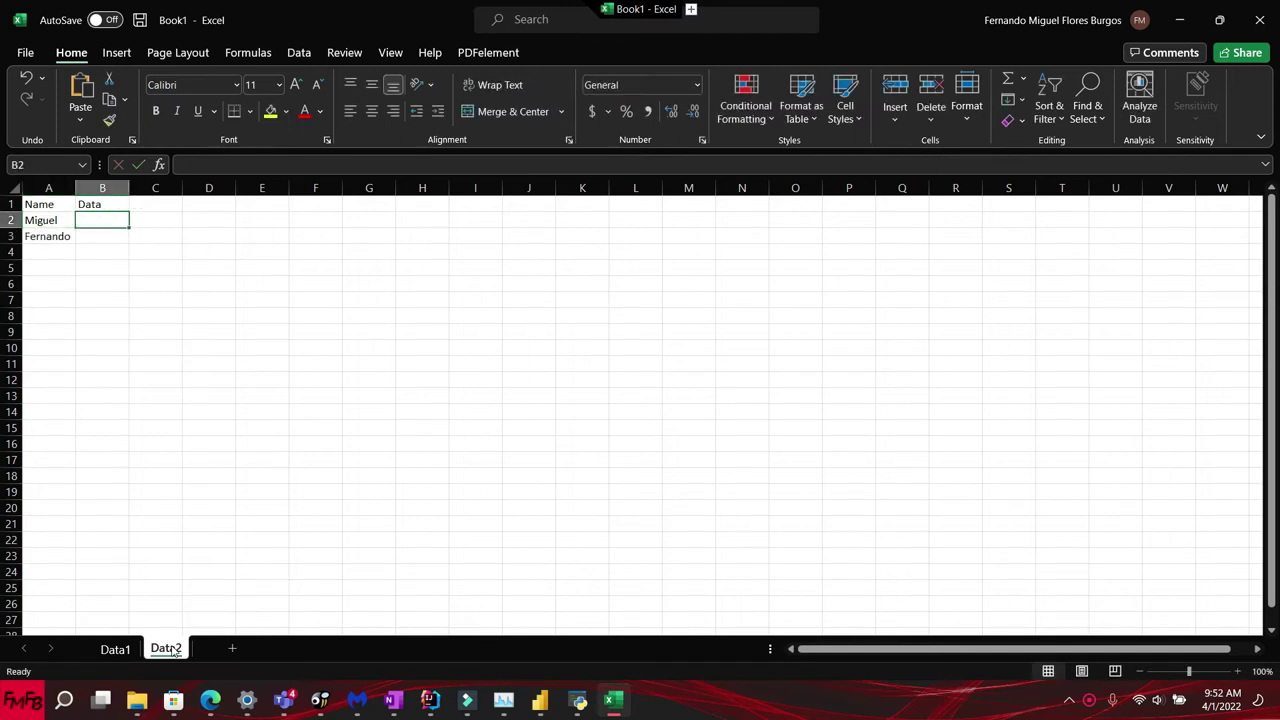
type("6")
key("Return")
type("7")
key("Return")
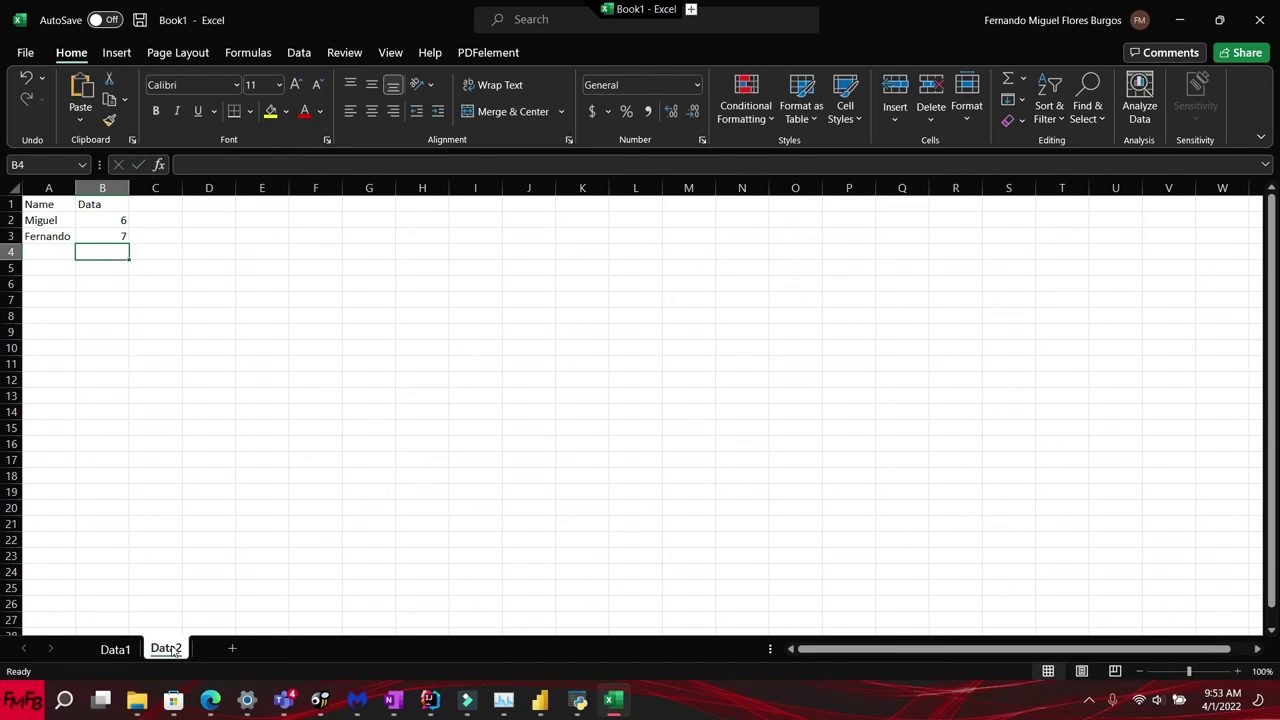
key("ctrl+o")
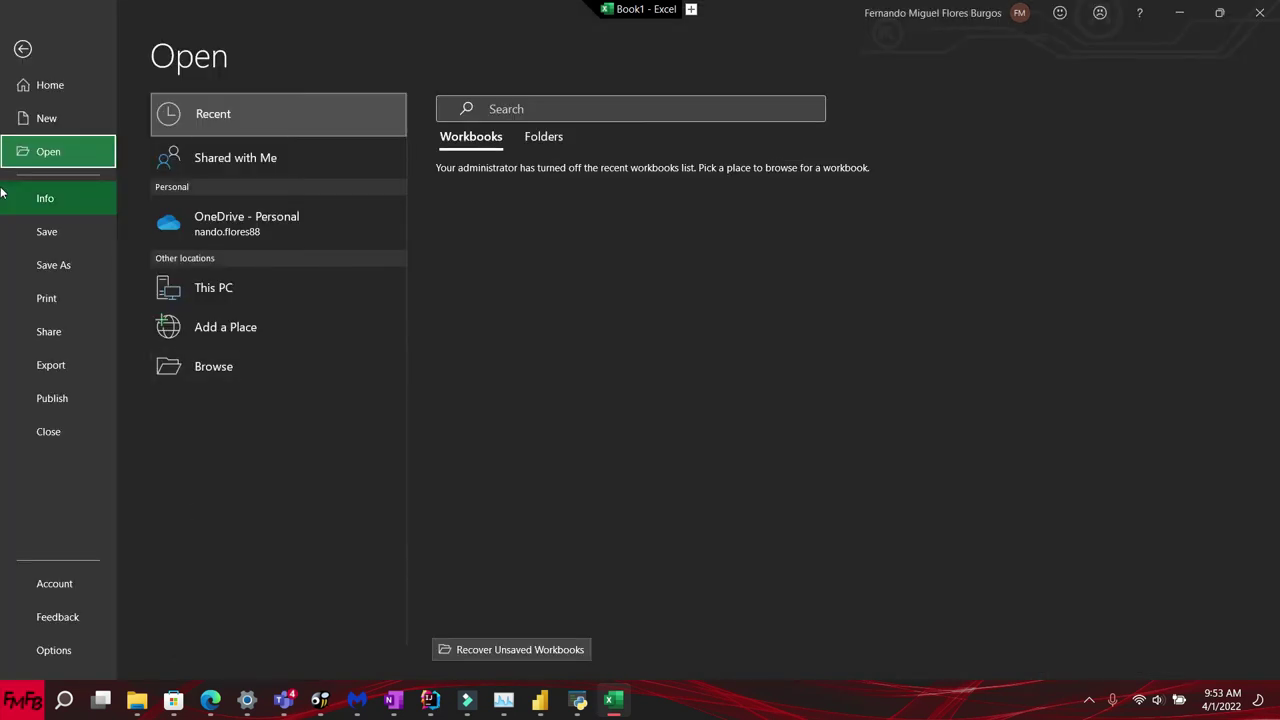
Save the active Data2 sheet as Book1.csv (CSV UTF-8) in D:\Youtube Files.
left_click(42, 264)
left_click(230, 322)
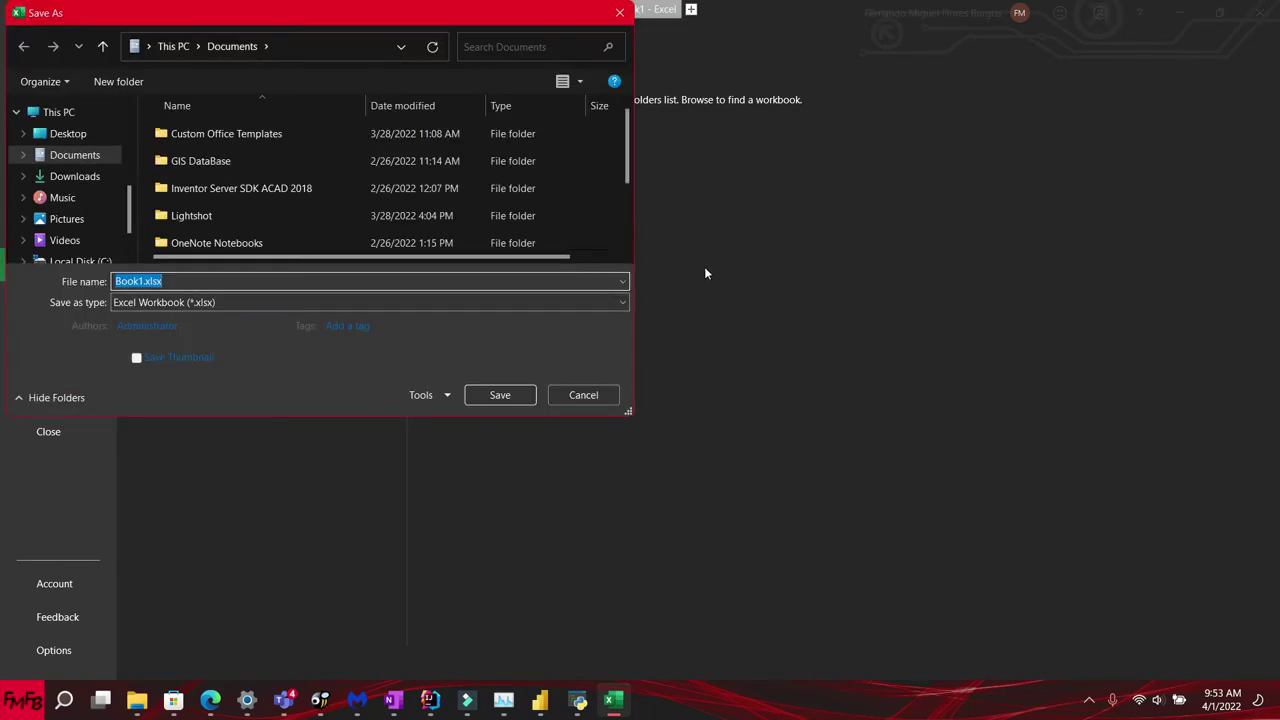
left_click(618, 302)
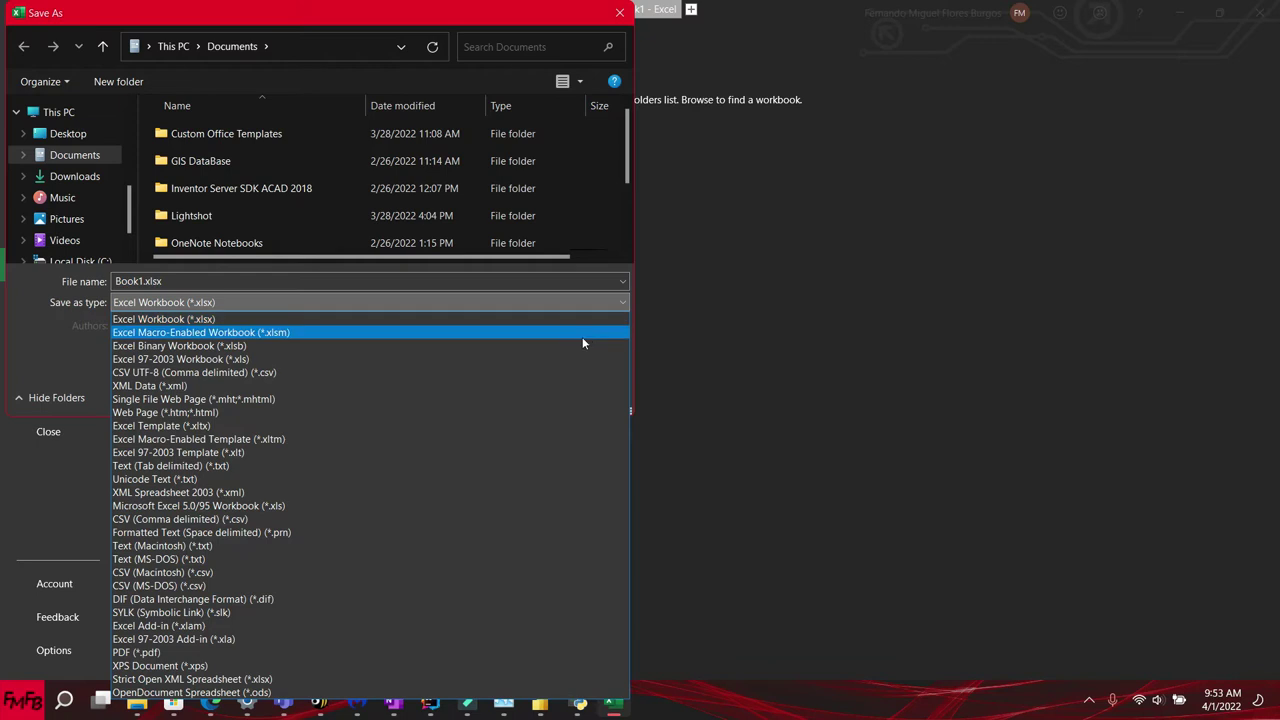
left_click(493, 371)
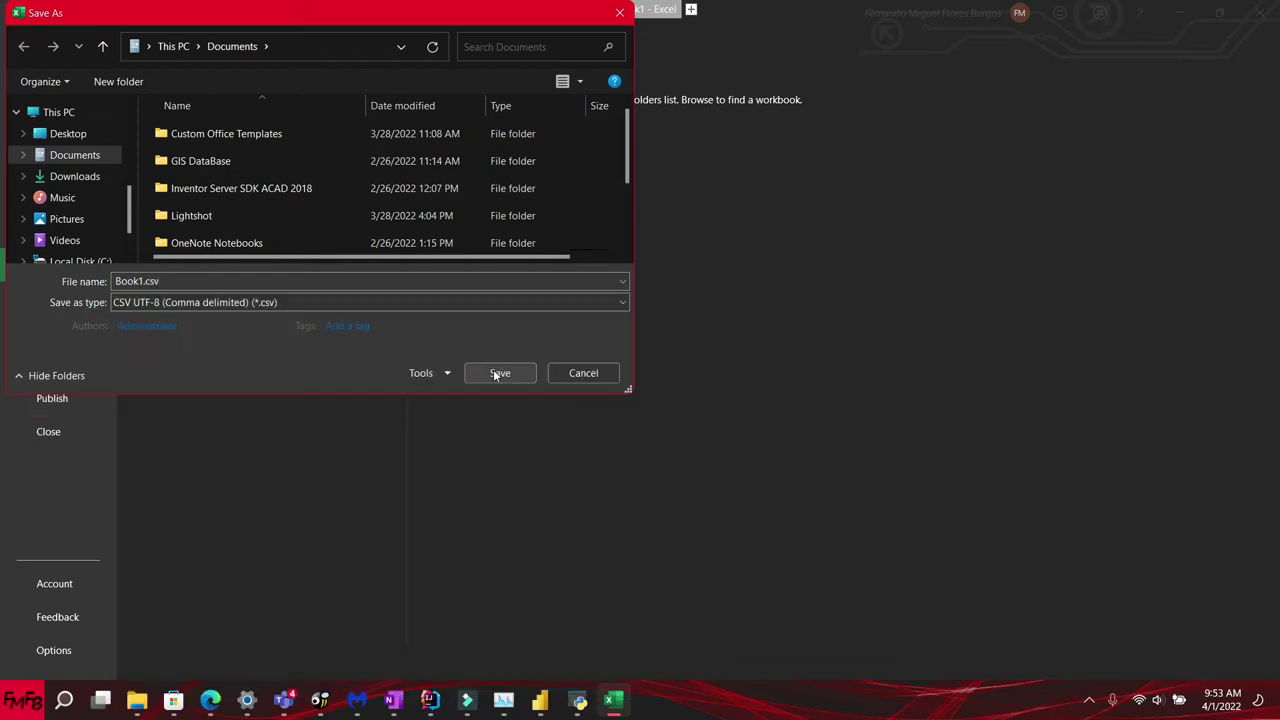
scroll(85, 240, "down", 1)
left_click(83, 236)
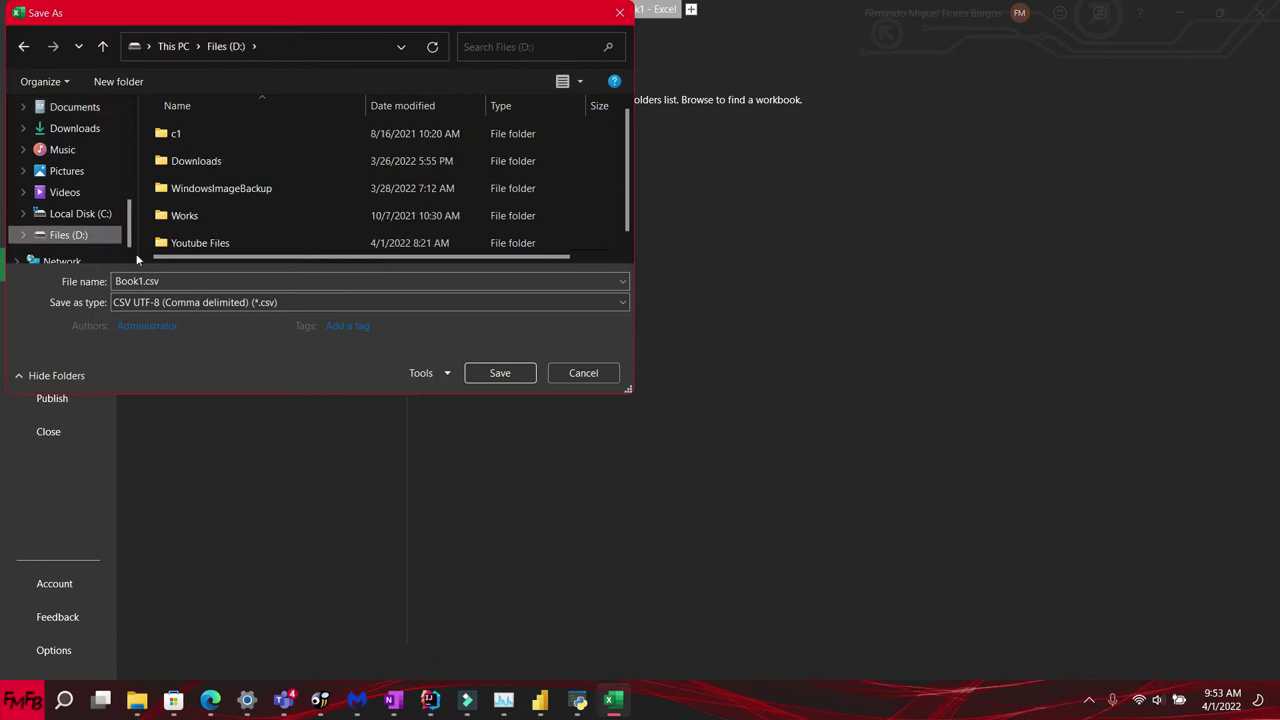
left_click(192, 280)
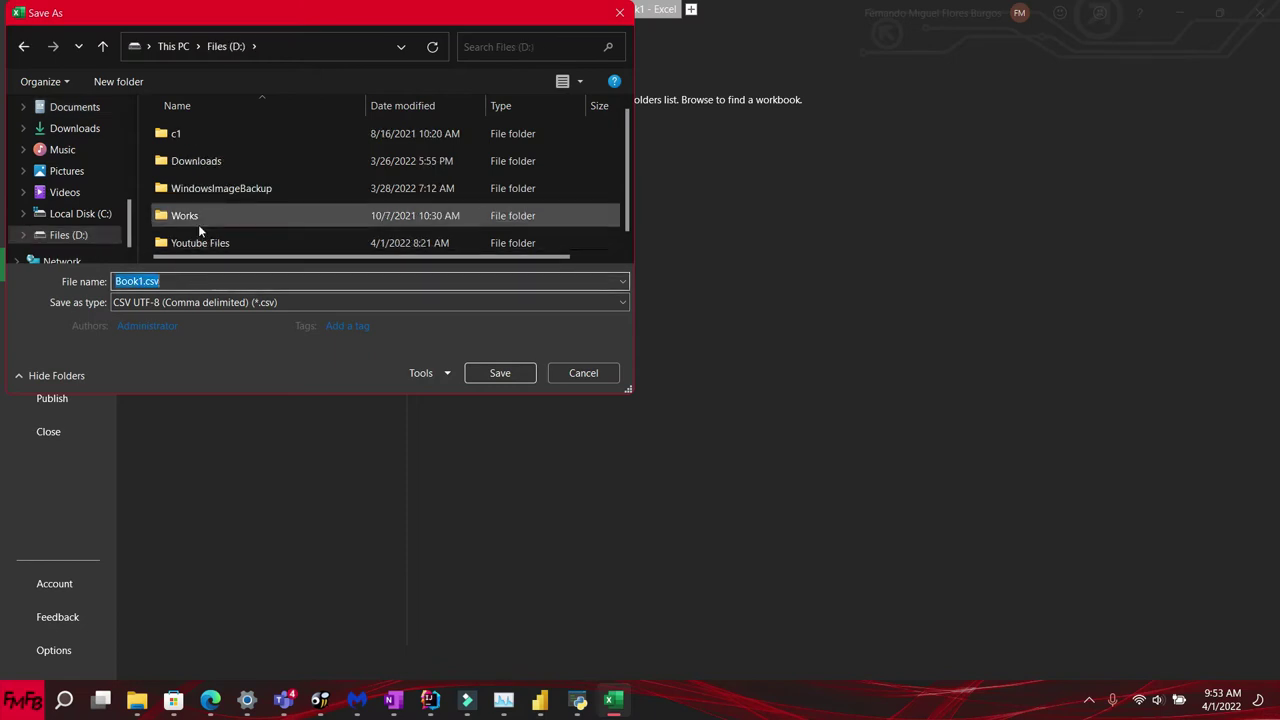
double_click(207, 245)
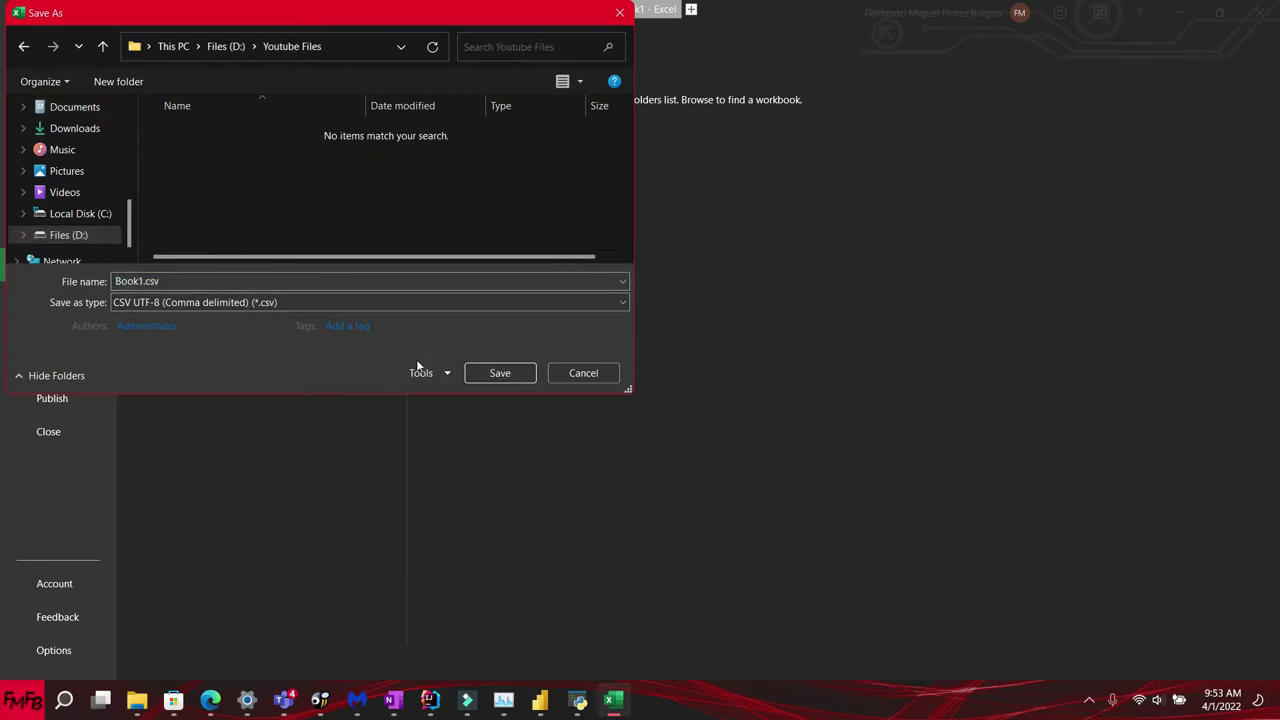
left_click(497, 373)
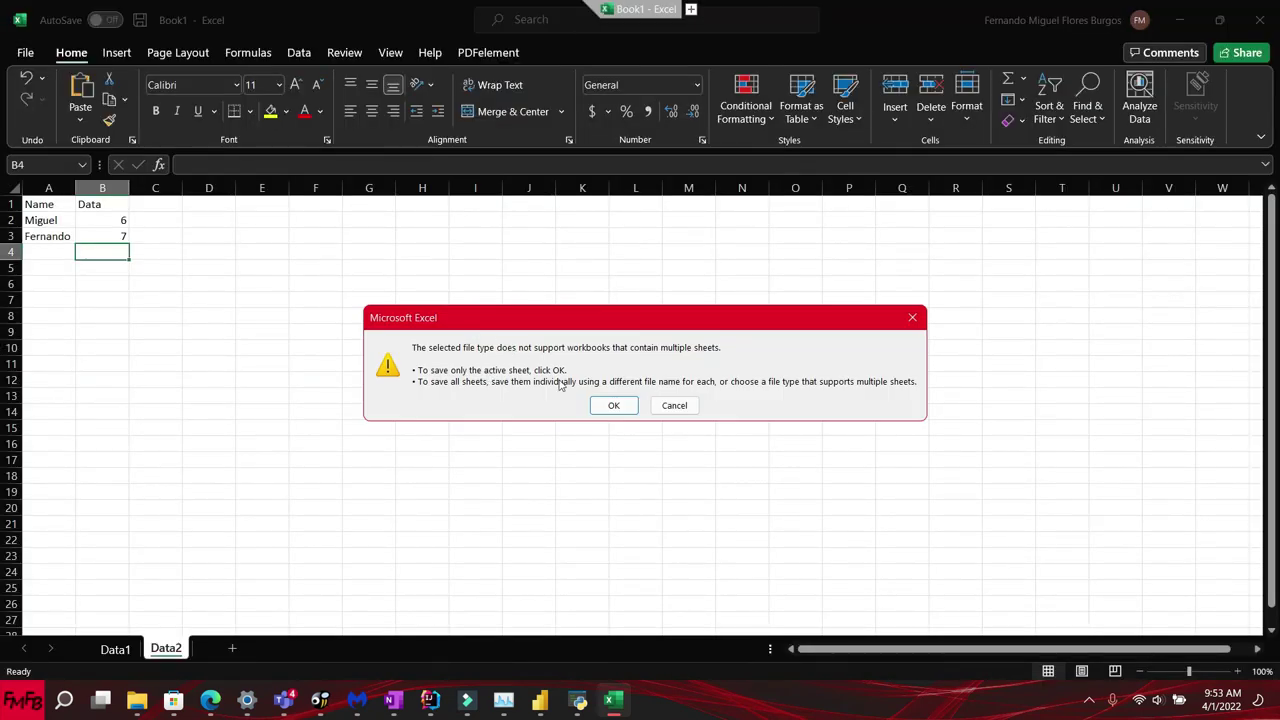
left_click(611, 406)
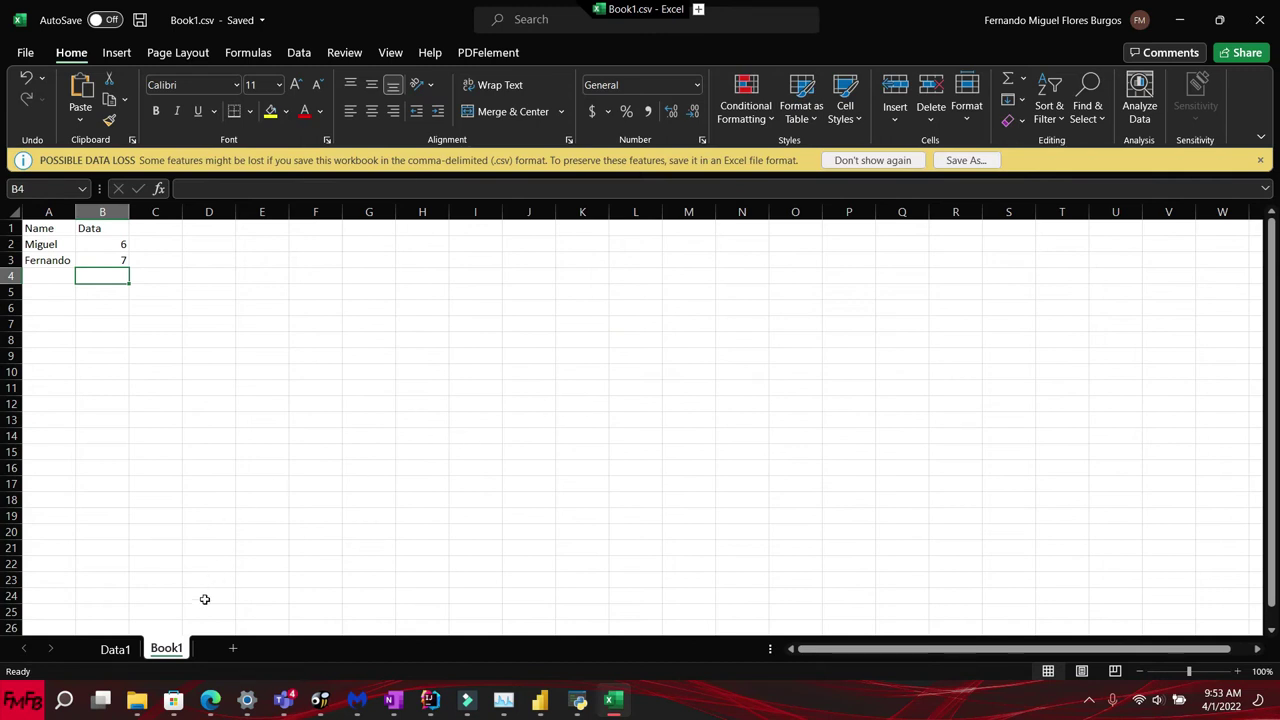
Save only the Data1 sheet as Book2.csv (CSV UTF-8) in the Youtube Files folder.
left_click(116, 649)
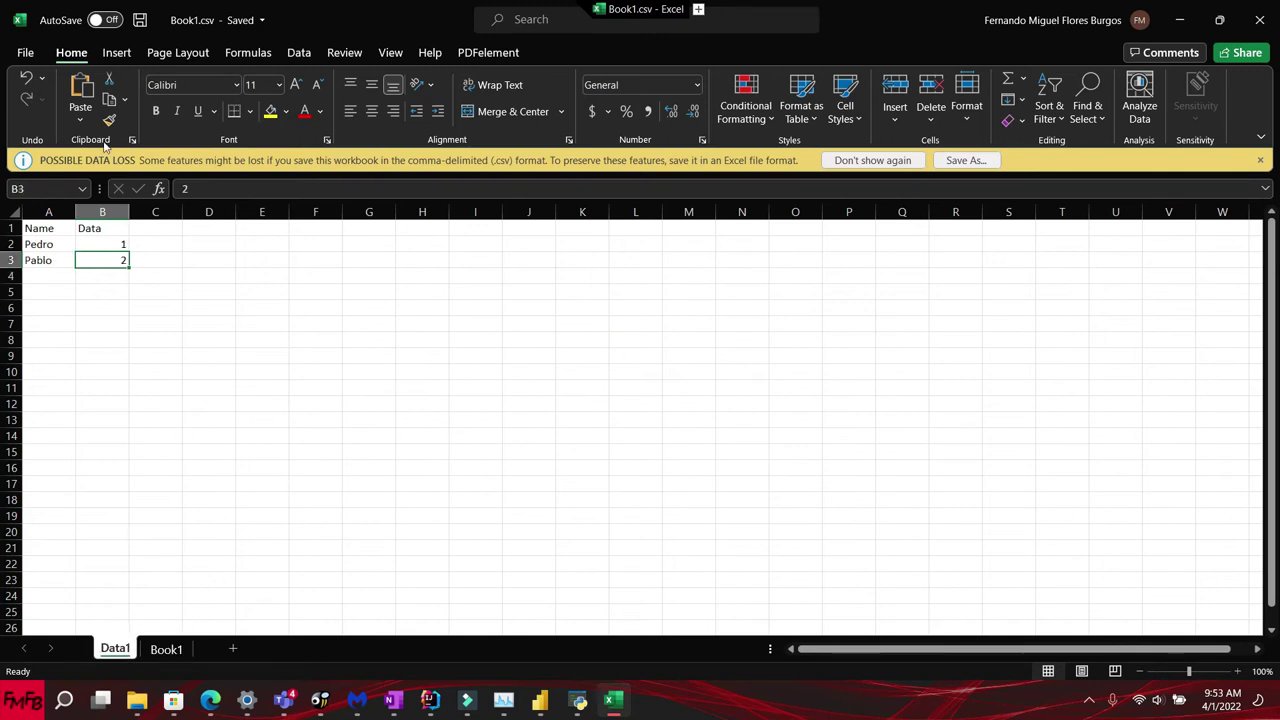
key("ctrl+p")
left_click(53, 265)
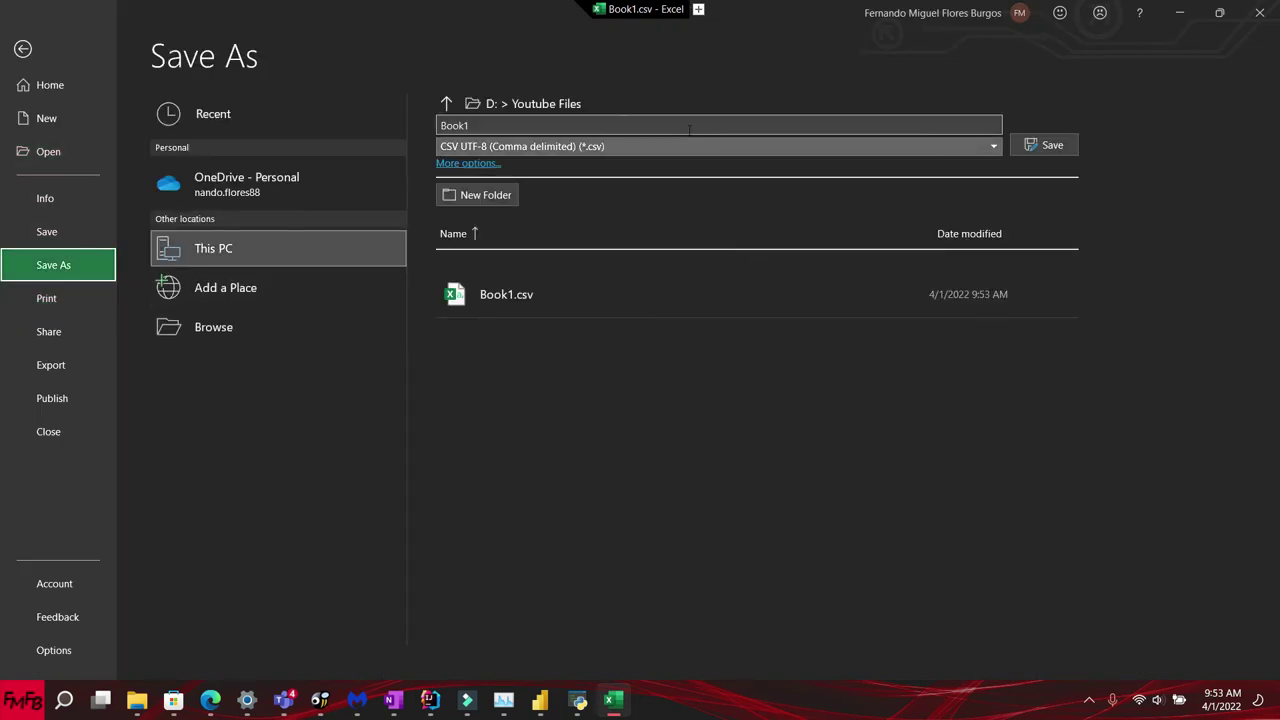
left_click(689, 127)
left_click(689, 129)
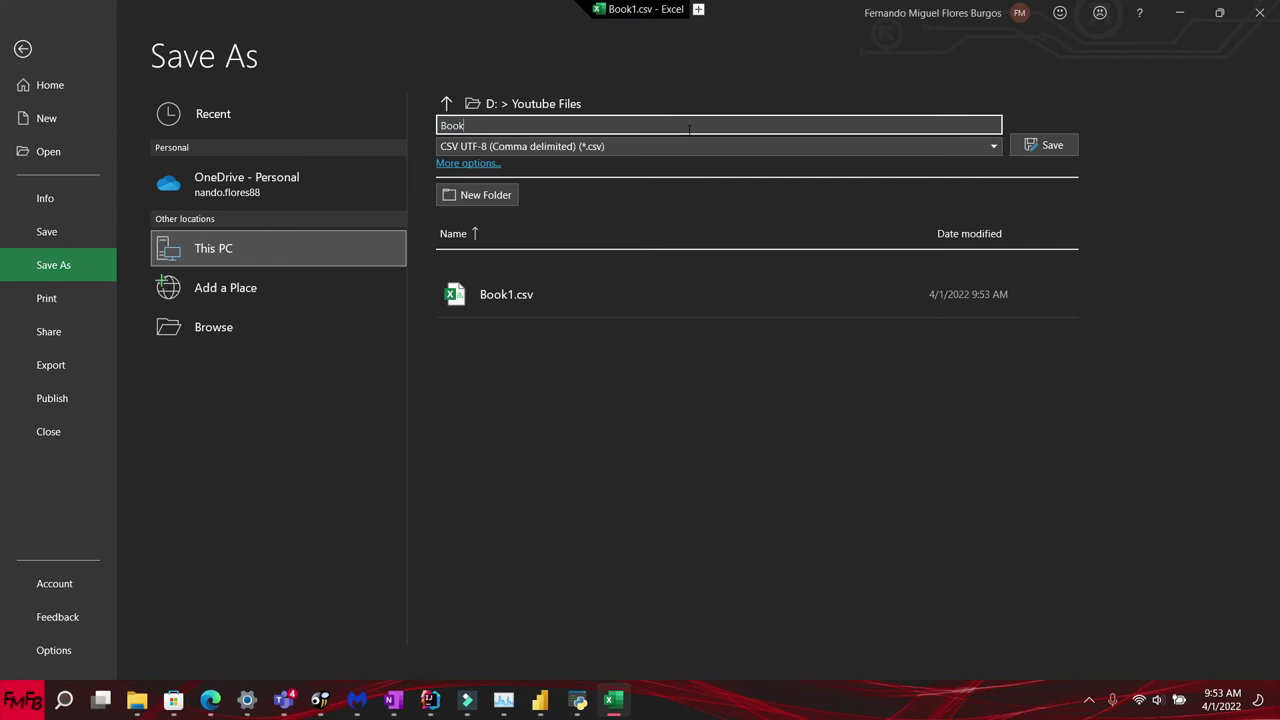
type("2")
key("Return")
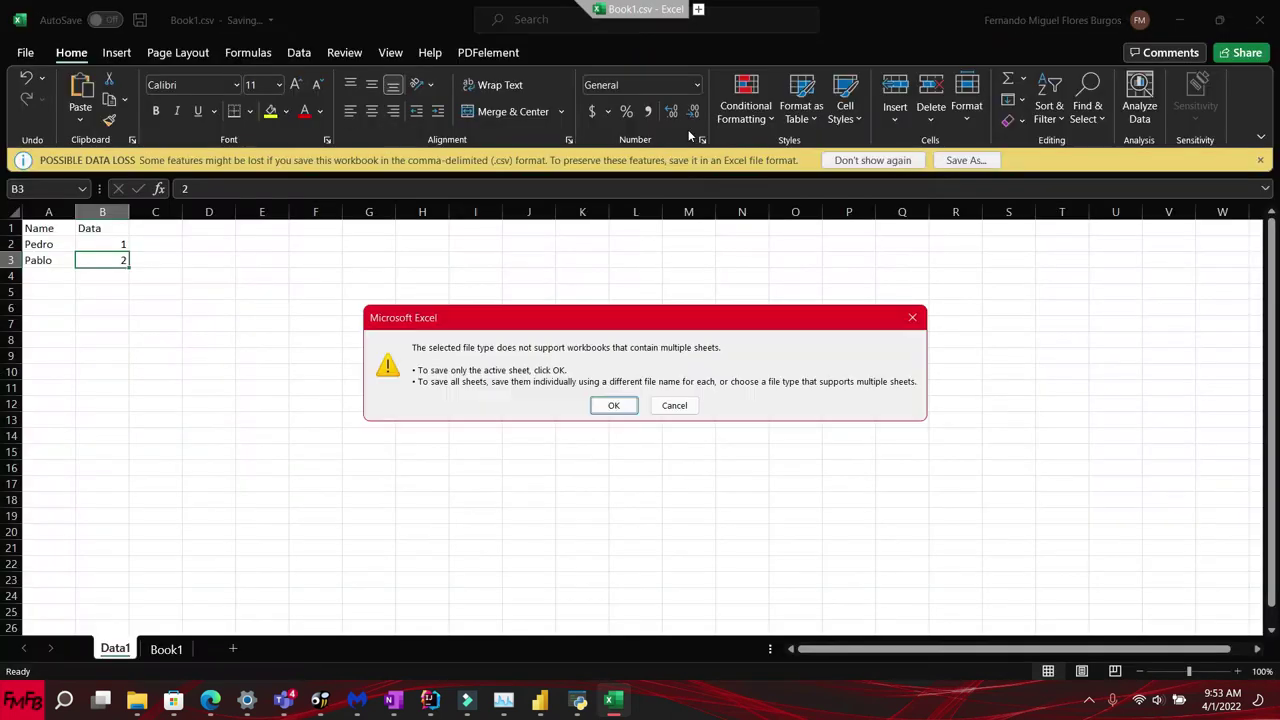
key("Return")
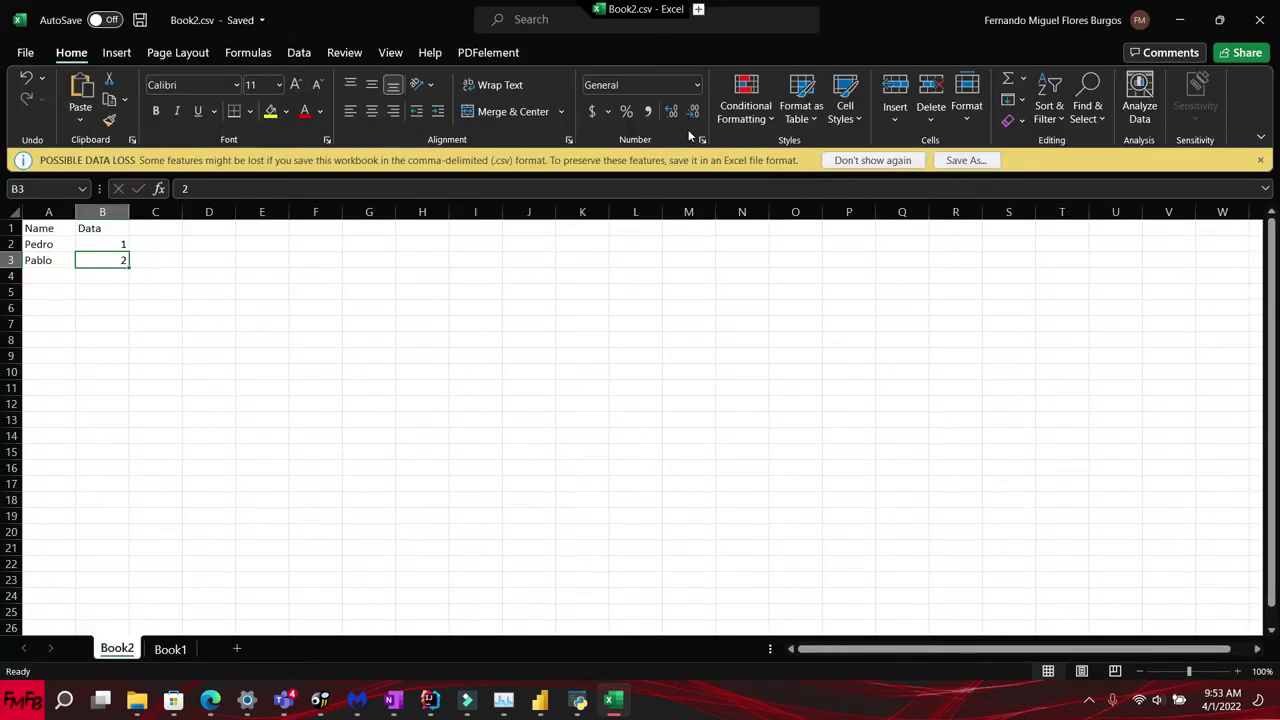
Close all Excel windows.
left_click(1256, 17)
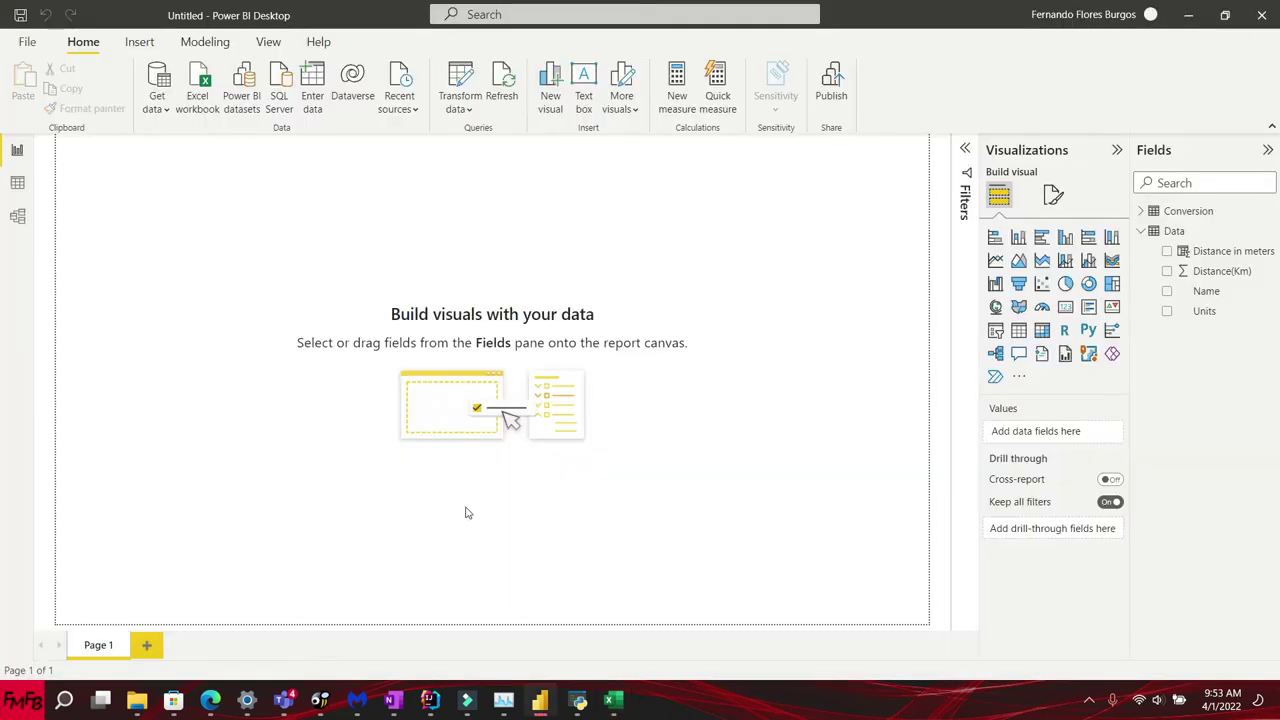
right_click(613, 700)
left_click(620, 655)
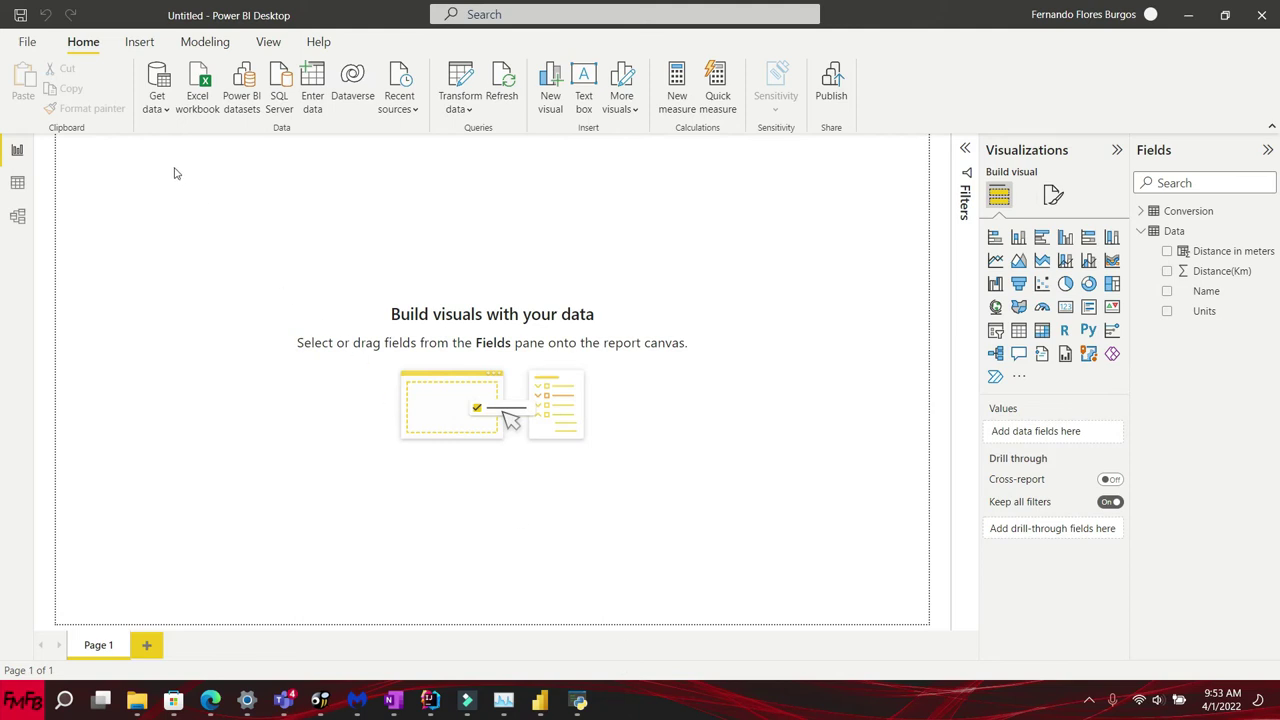
In Power BI, choose Folder as the data source from Get data's full list.
left_click(166, 107)
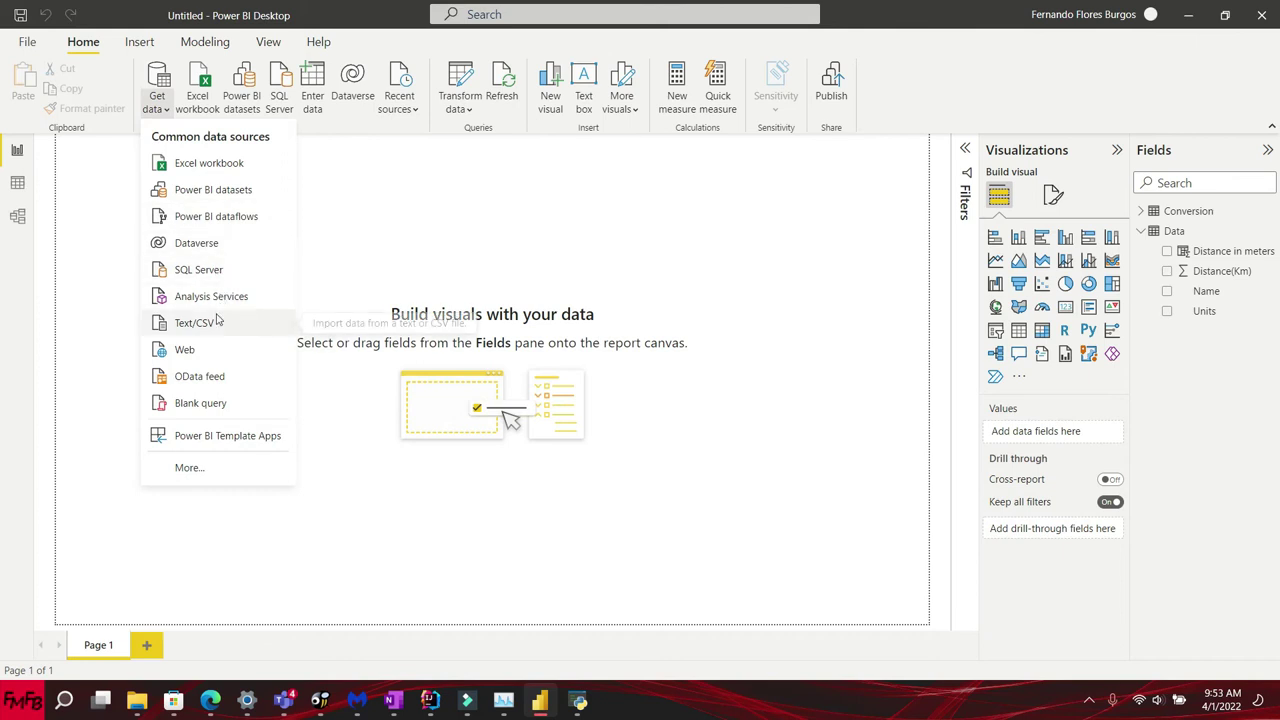
left_click(212, 476)
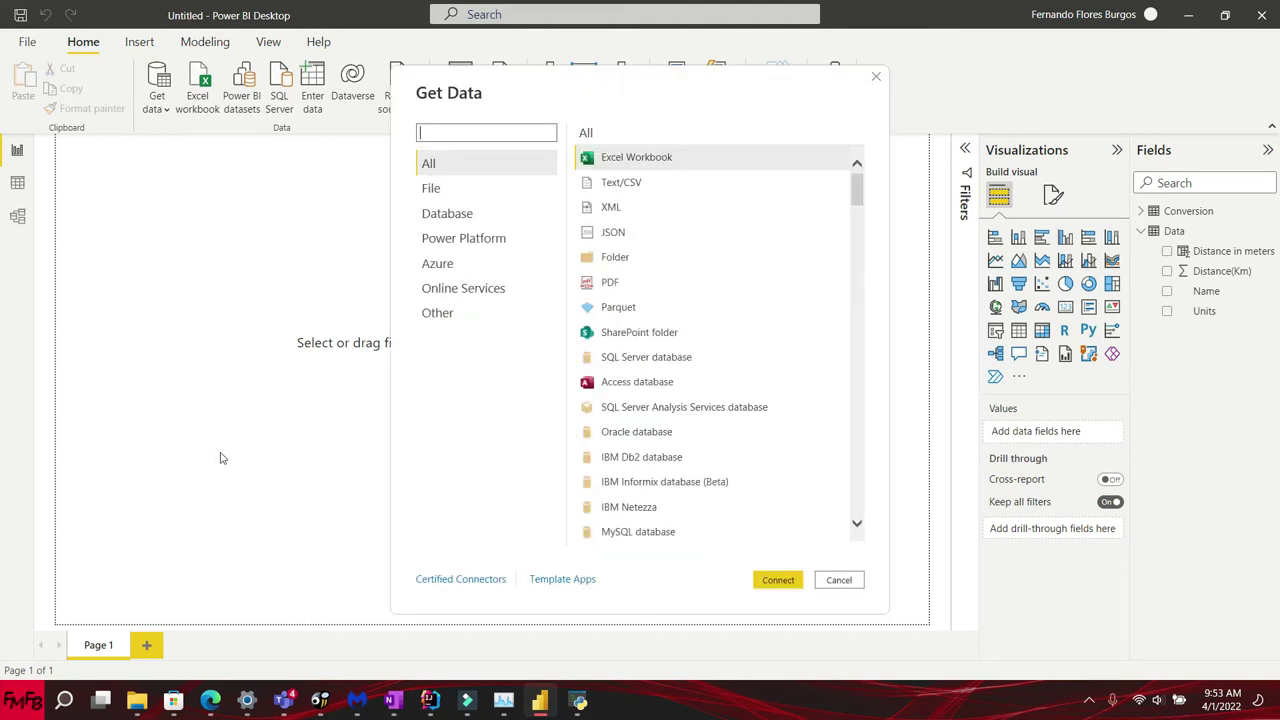
left_click(641, 262)
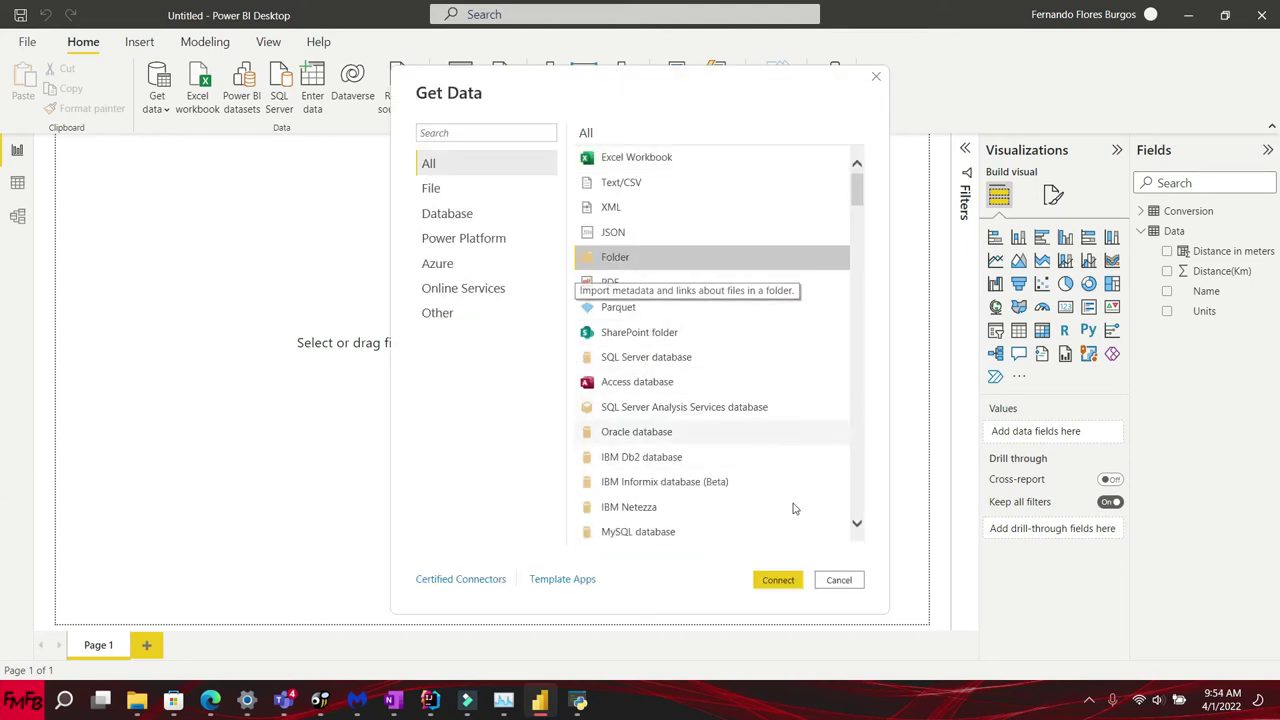
left_click(772, 585)
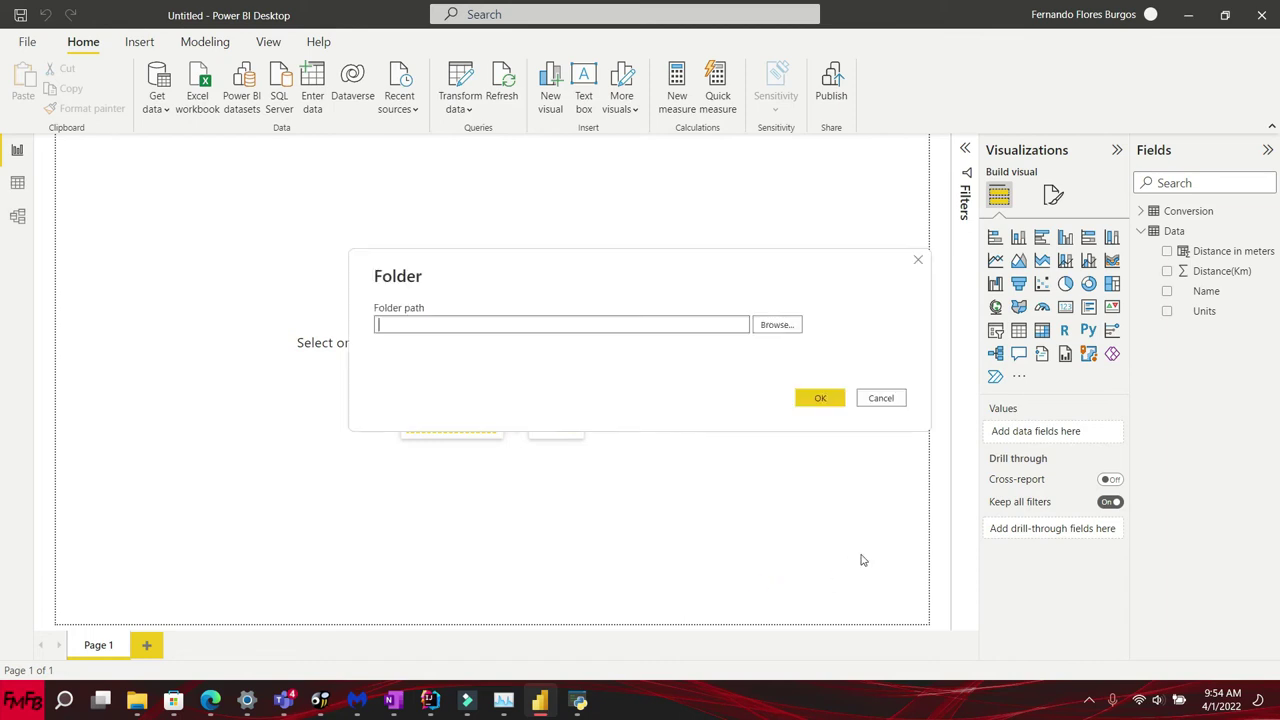
Browse to D:\Youtube Files and confirm it as the folder path.
left_click(779, 326)
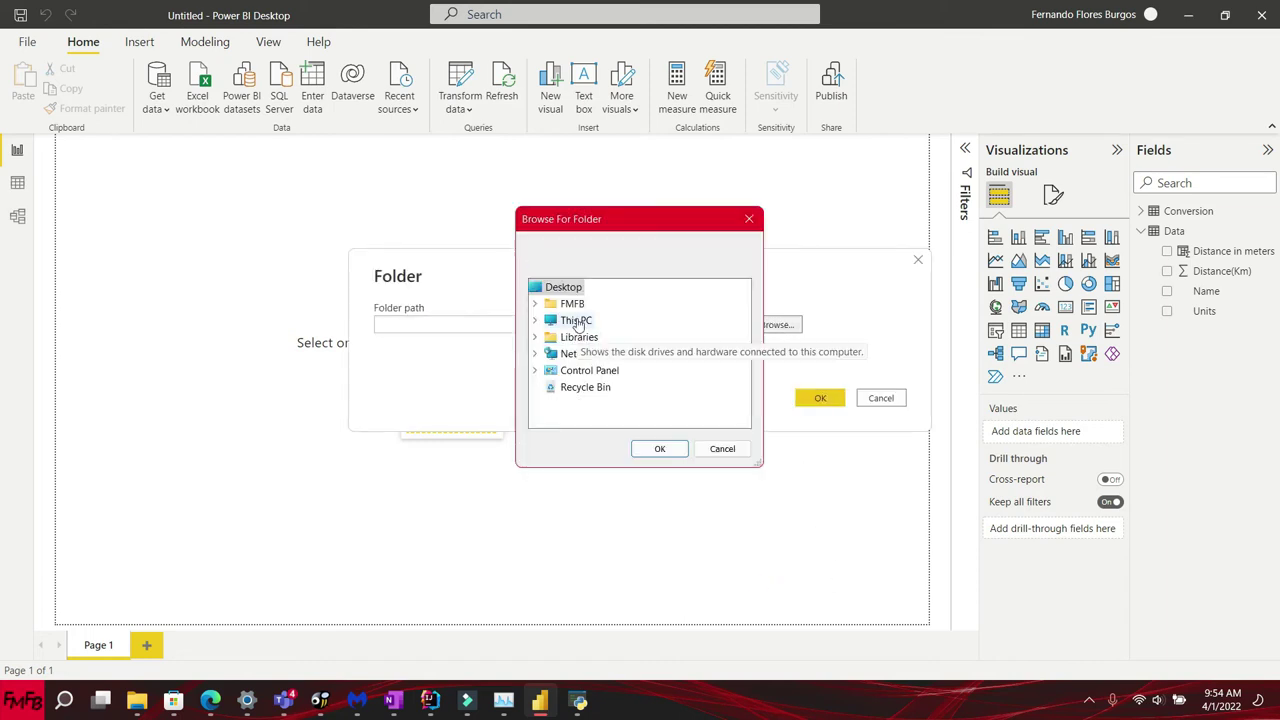
double_click(576, 320)
key("Down")
key("Down")
key("Down")
key("Down")
key("Down")
key("Down")
key("Down")
key("Down")
key("Right")
key("Down")
key("Down")
key("Down")
key("Down")
key("Down")
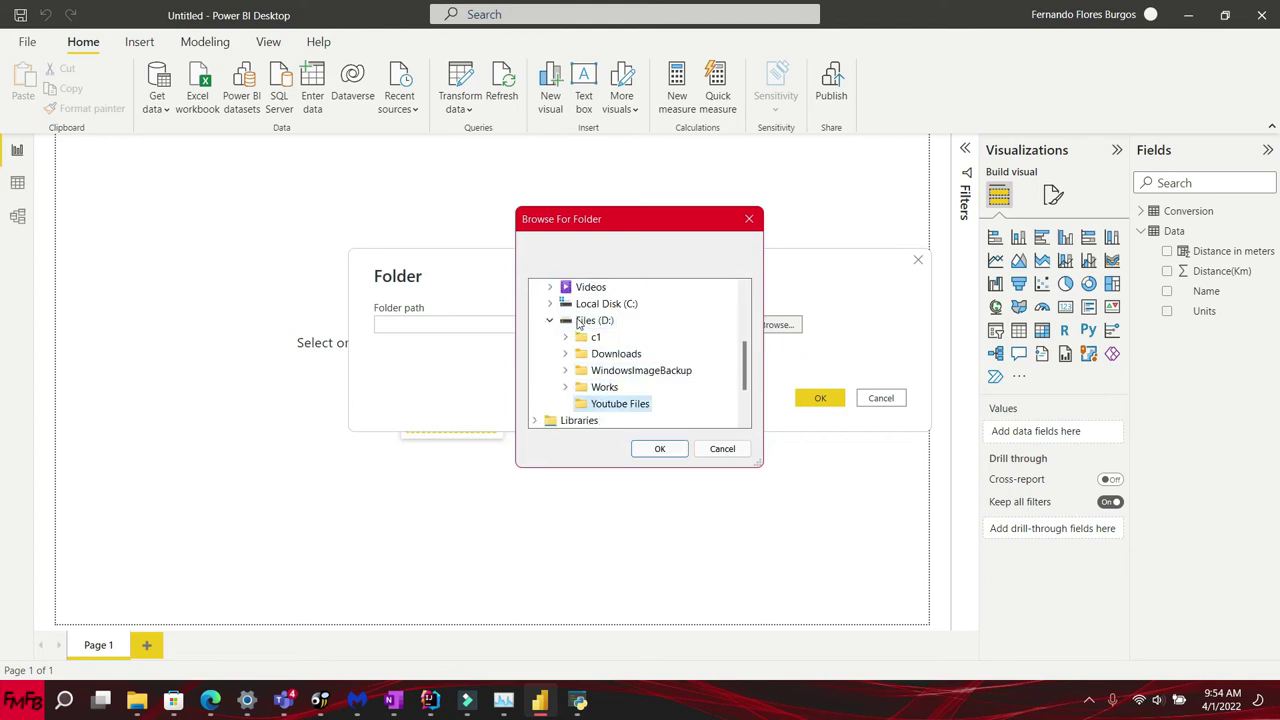
key("Return")
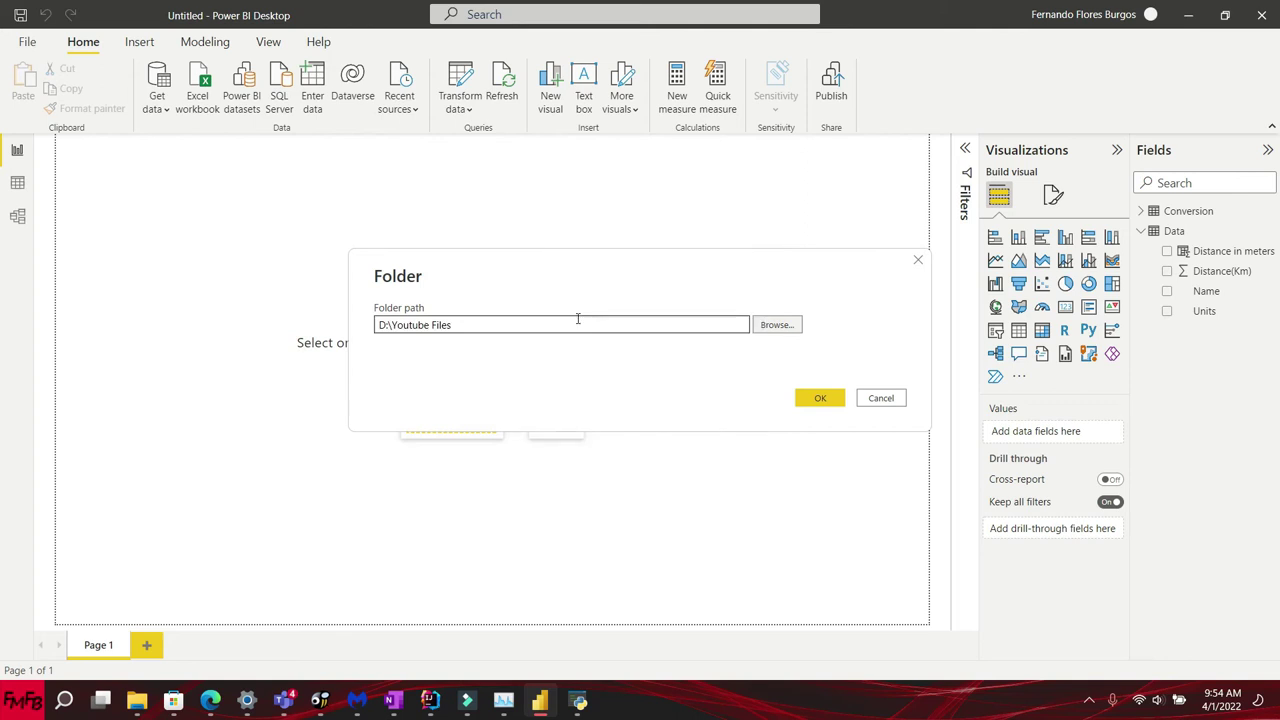
left_click(822, 399)
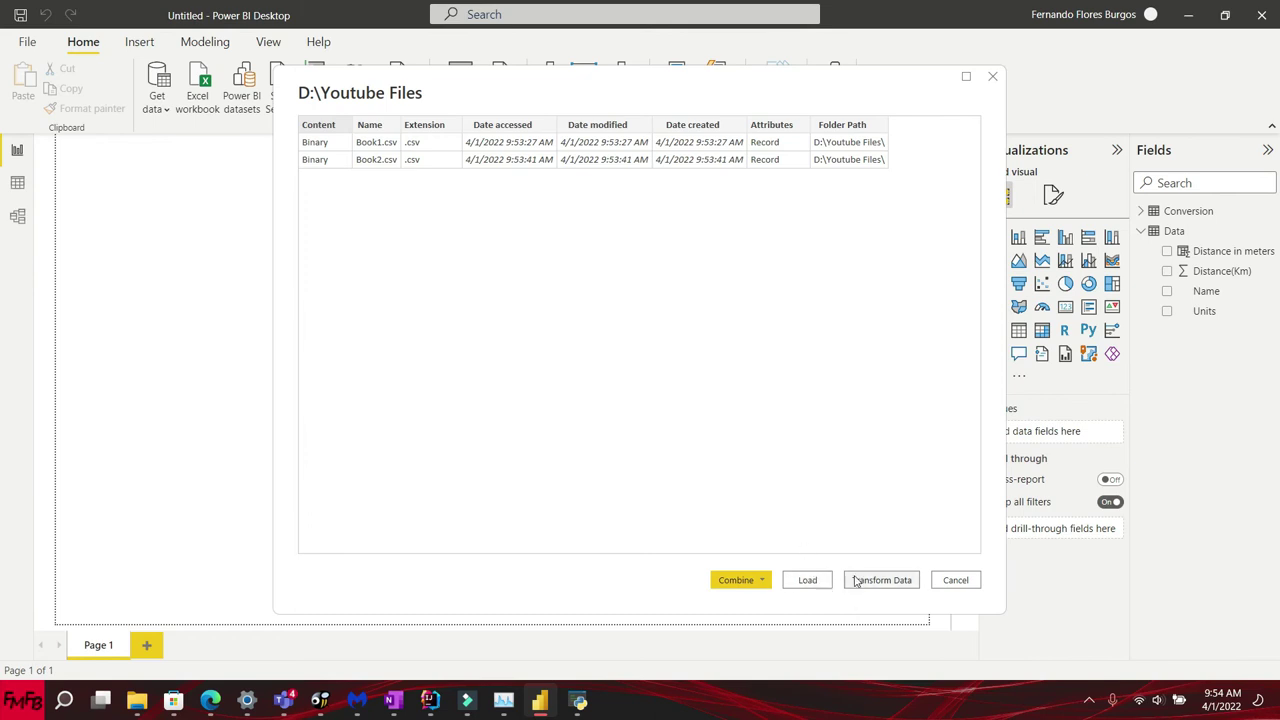
Combine & Transform the two CSVs, accepting the first-file sample and comma delimiter.
left_click(740, 581)
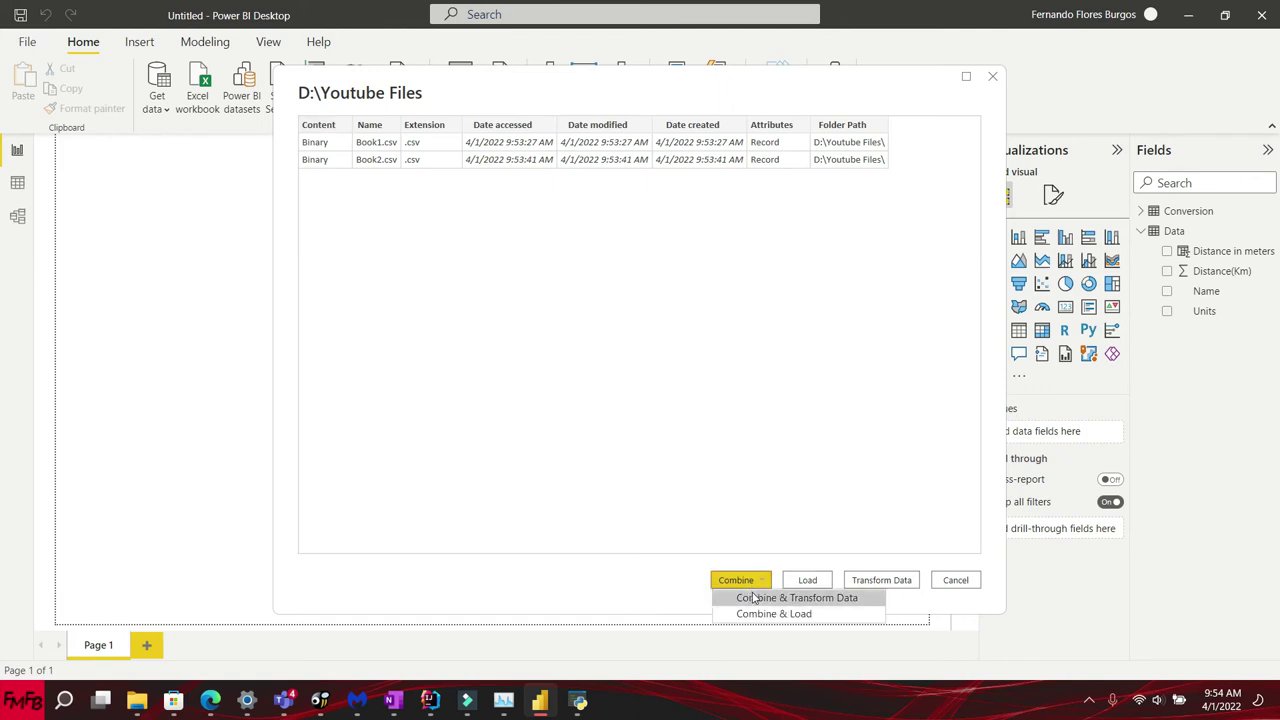
left_click(755, 599)
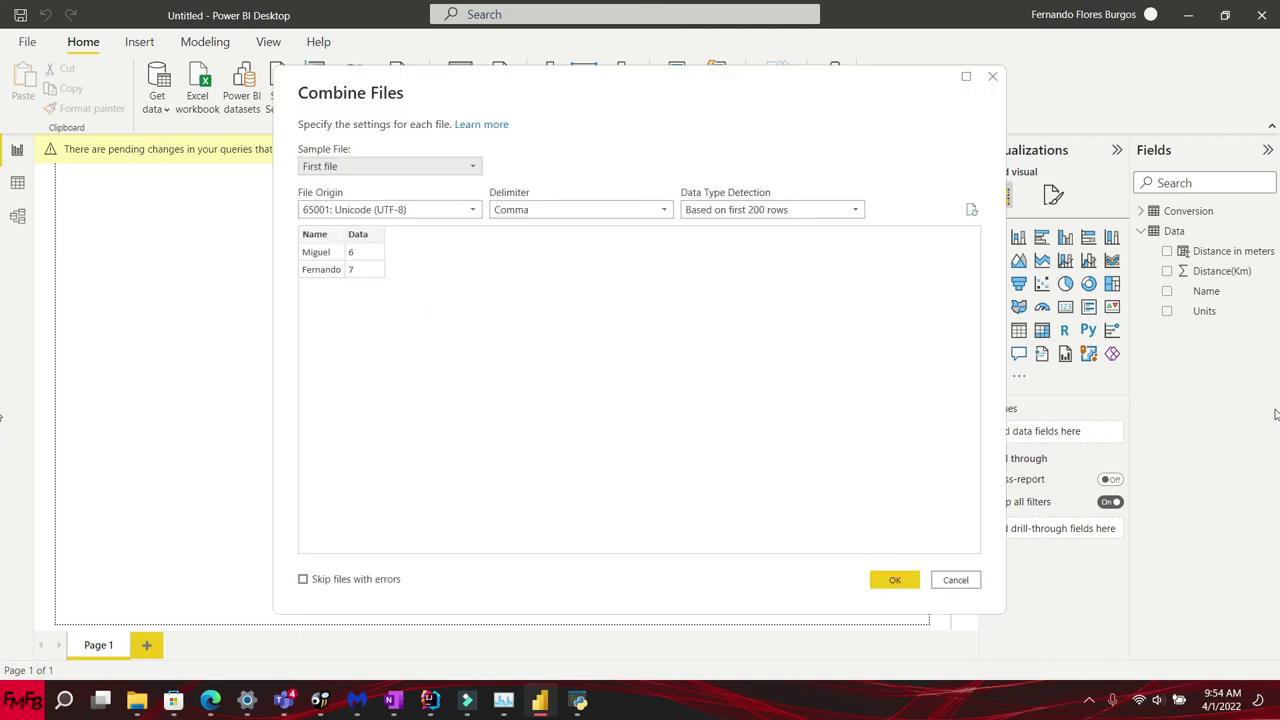
left_click(895, 584)
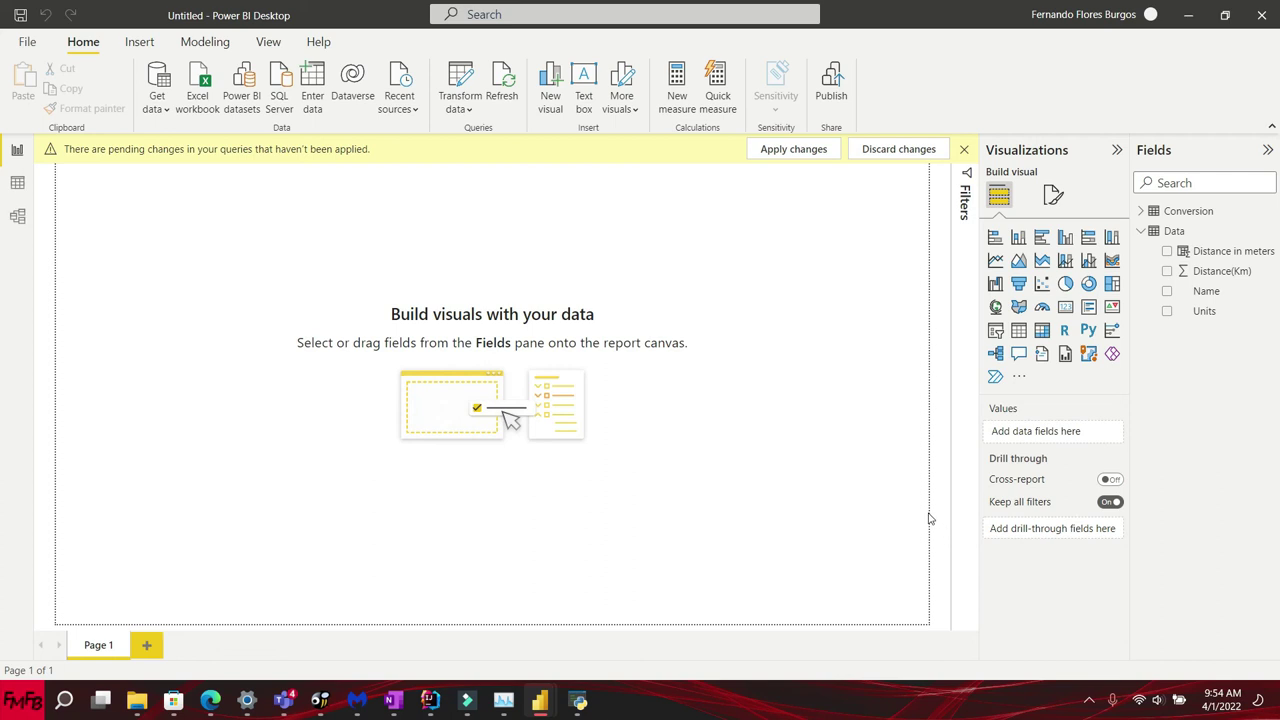
Review the combined Youtube Files query's four rows in Power Query Editor, then close it.
left_click(478, 112)
left_click(486, 141)
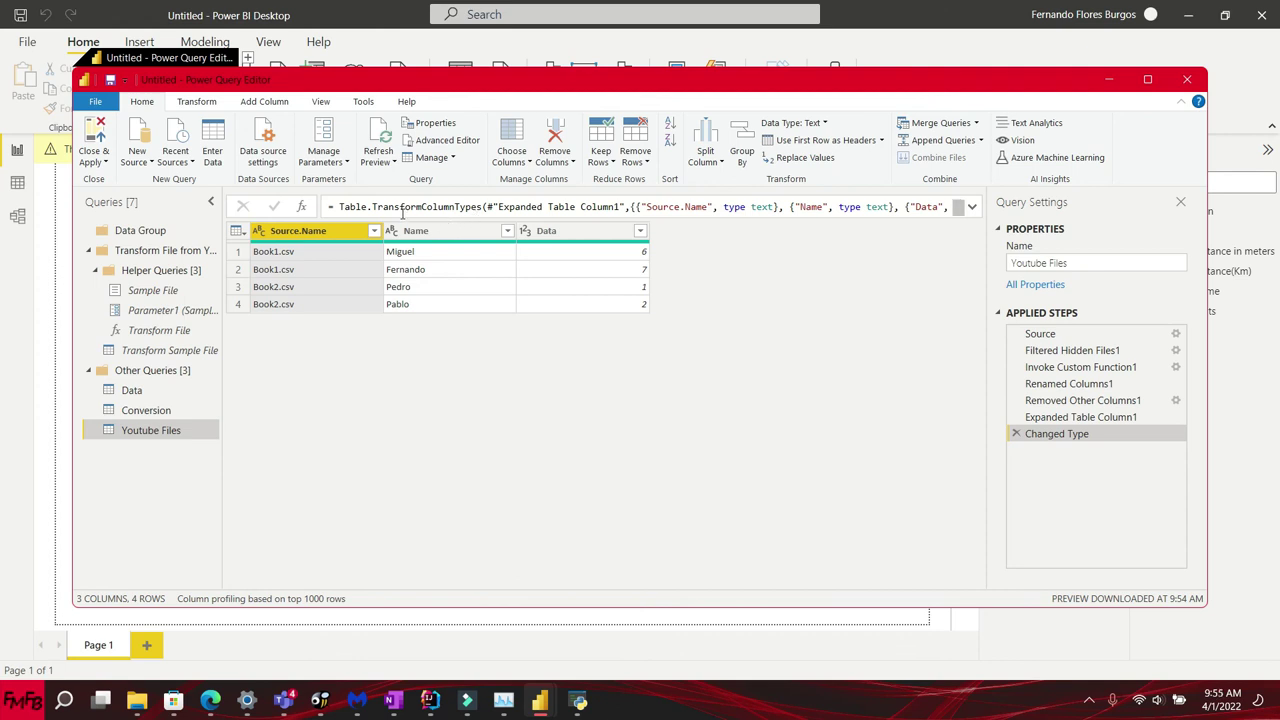
left_click(1187, 80)
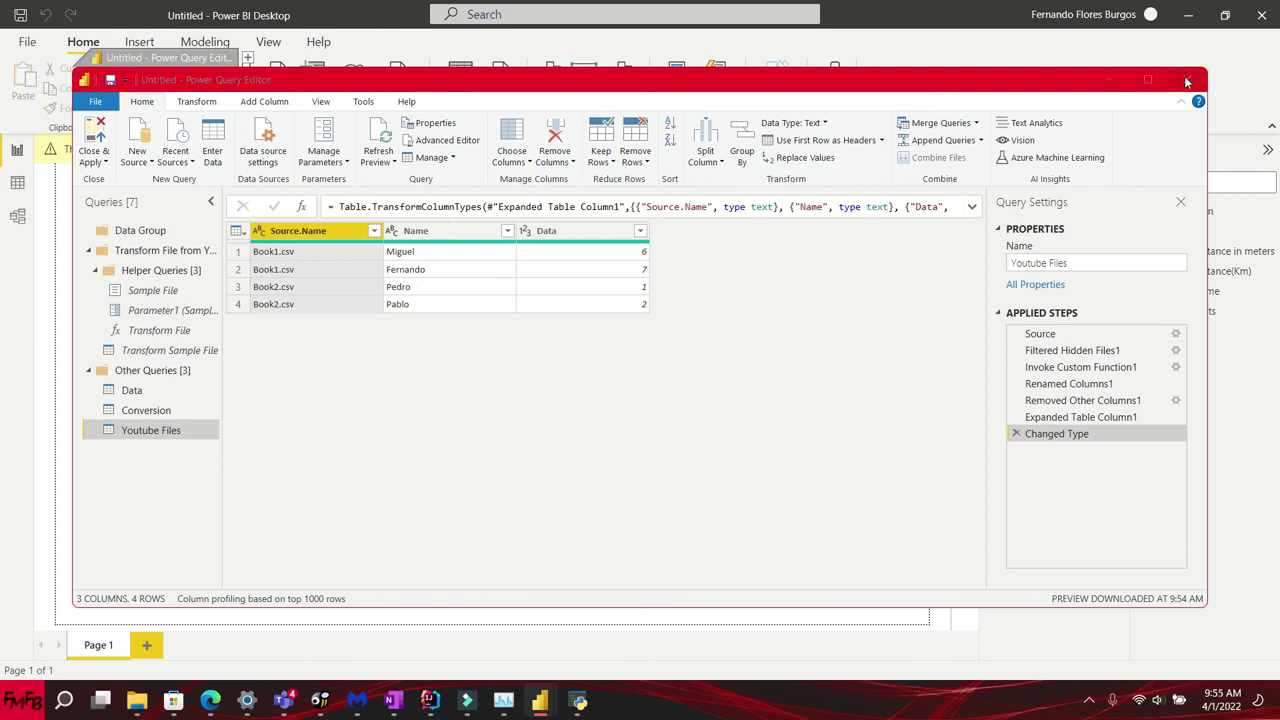
Apply the pending query changes to load the Youtube Files table.
left_click(668, 374)
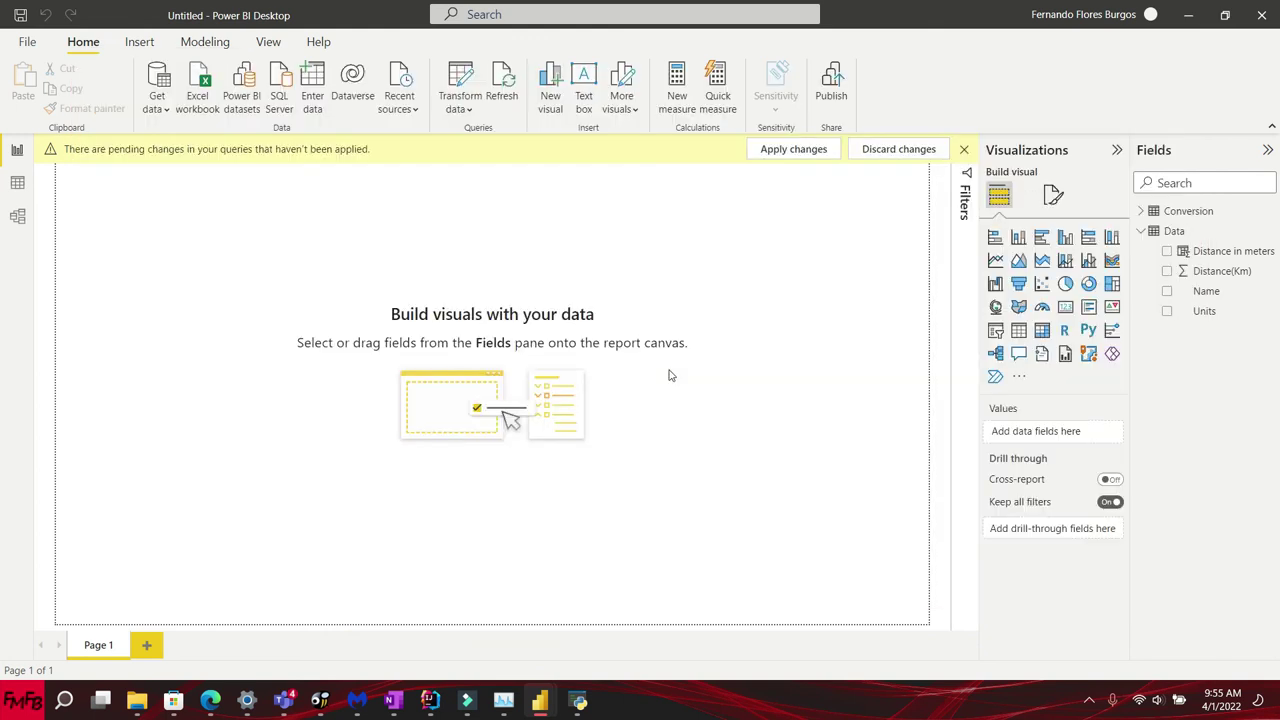